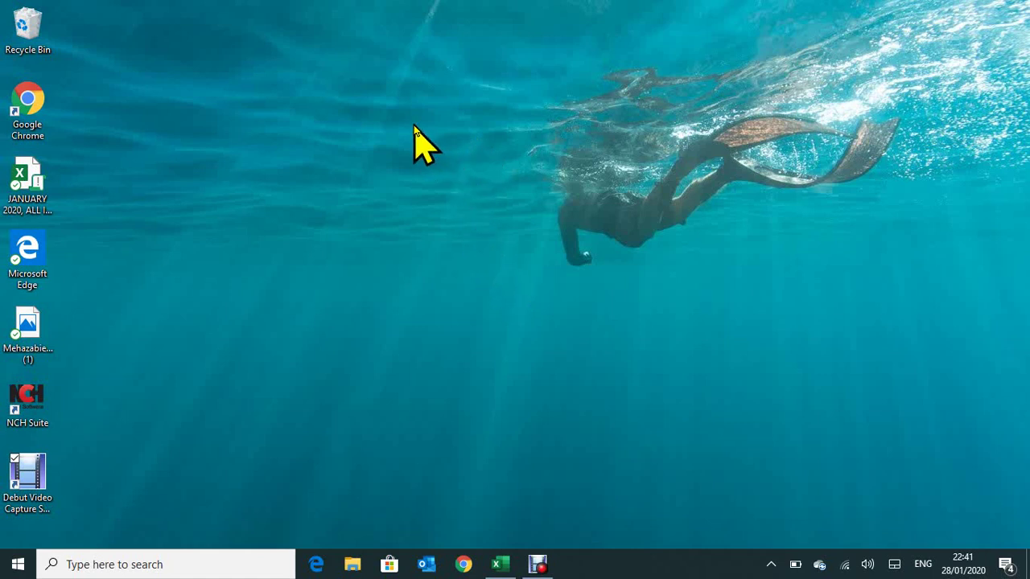
Step: Switch to the Book1 workbook in Excel, show the RULE 1 sheet and clear the whole-sheet selection
left_click(500, 565)
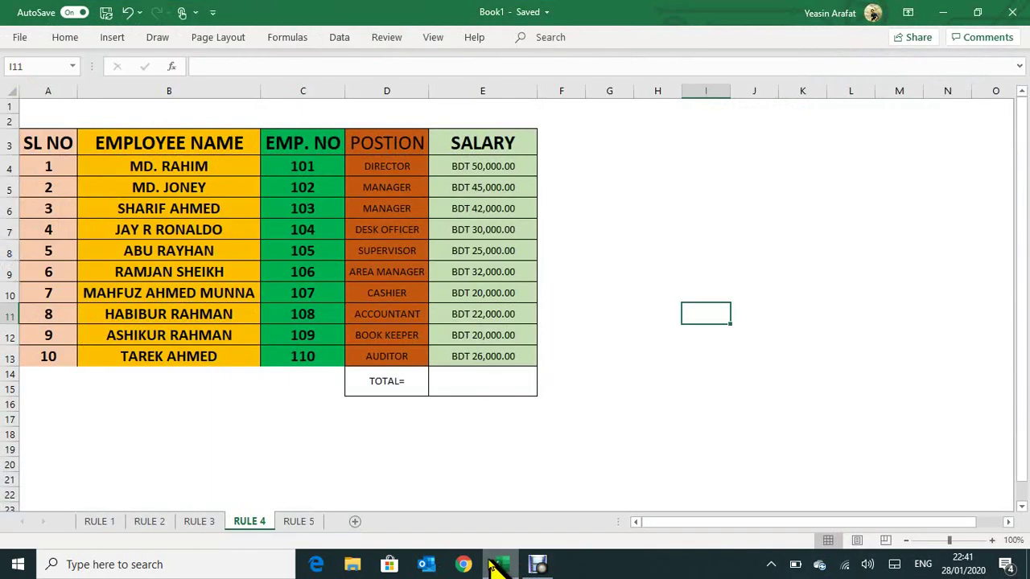
left_click(95, 523)
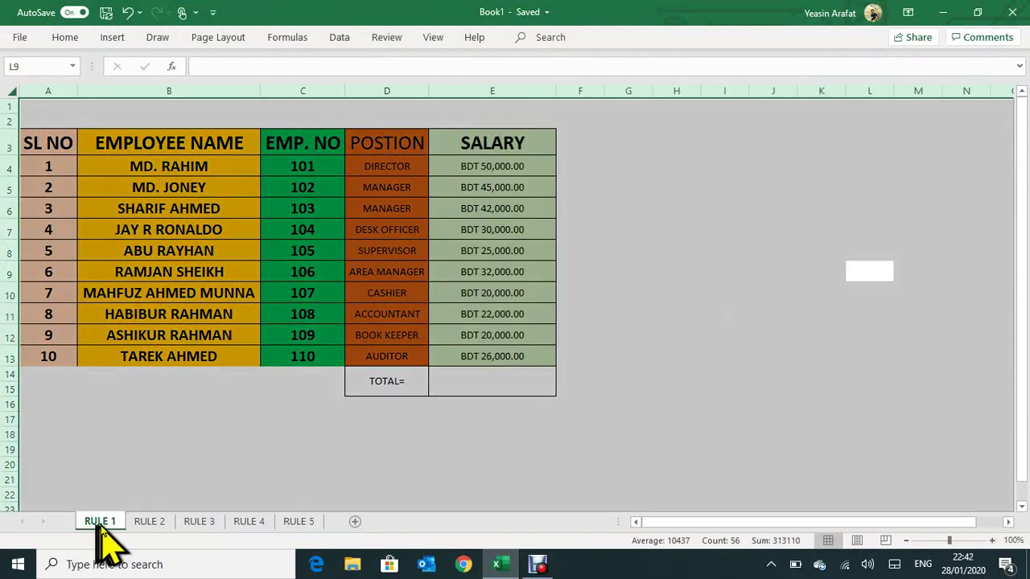
left_click(684, 374)
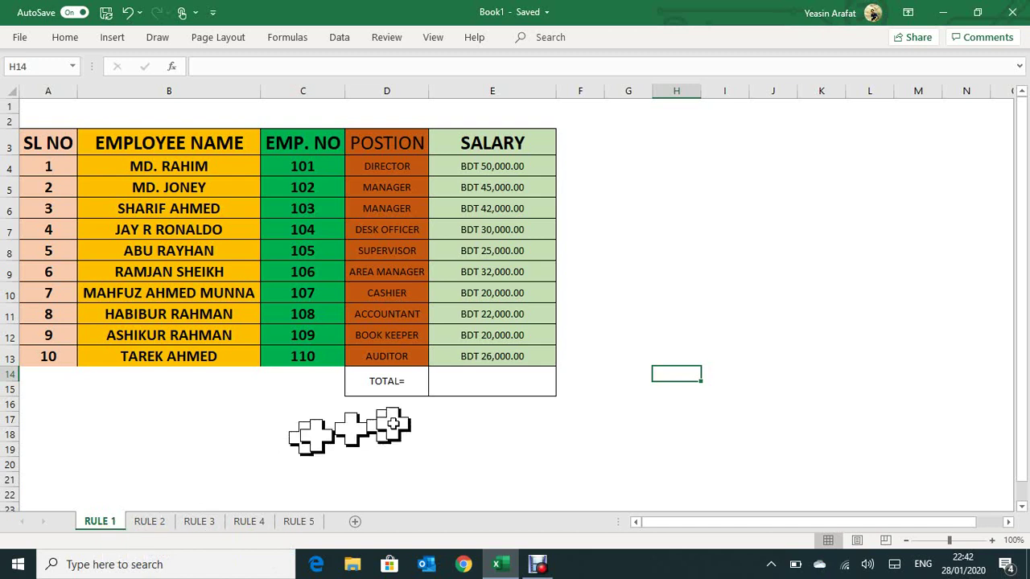
left_click(625, 228)
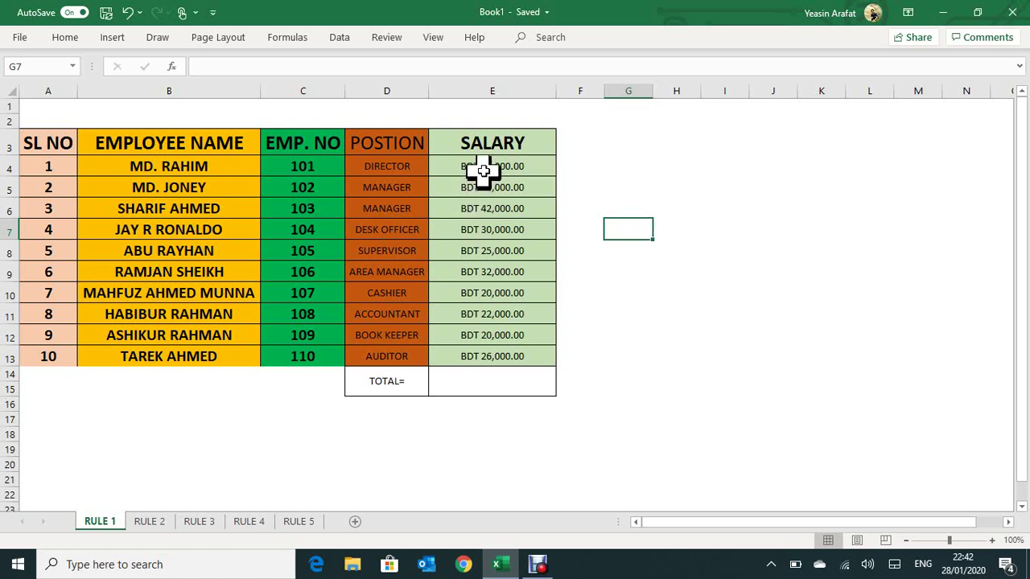
Step: Total the salaries in cell E14 by adding the individual cells with =E4+E5+E6+E7+E8+E9+E10+E11+E12+E13
left_click(487, 379)
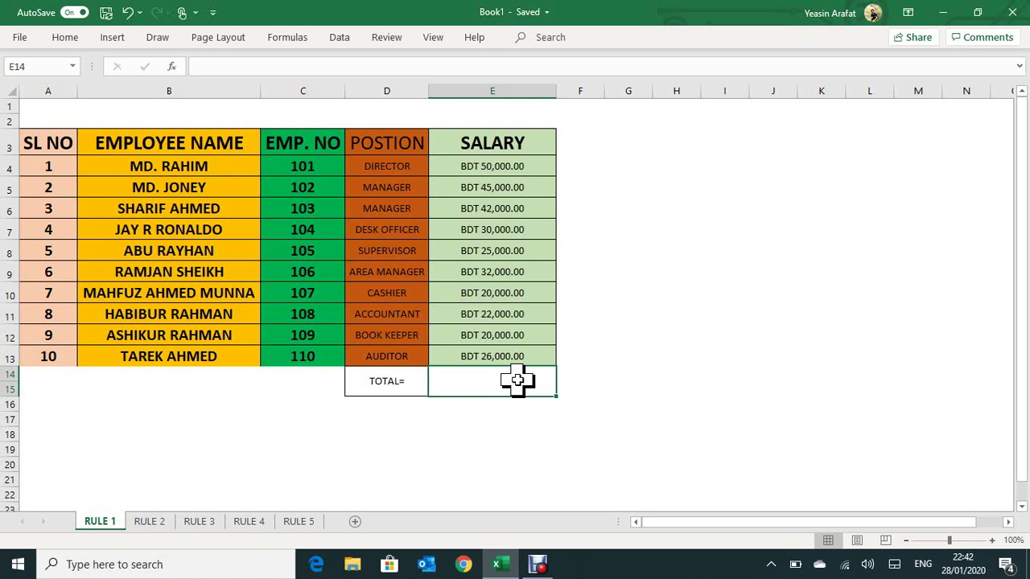
type("=")
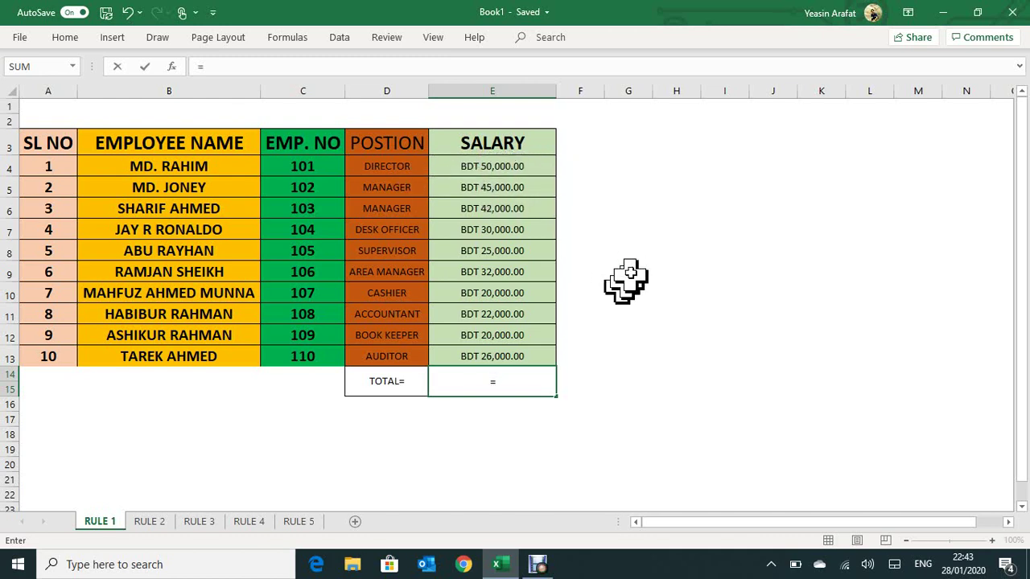
left_click(501, 168)
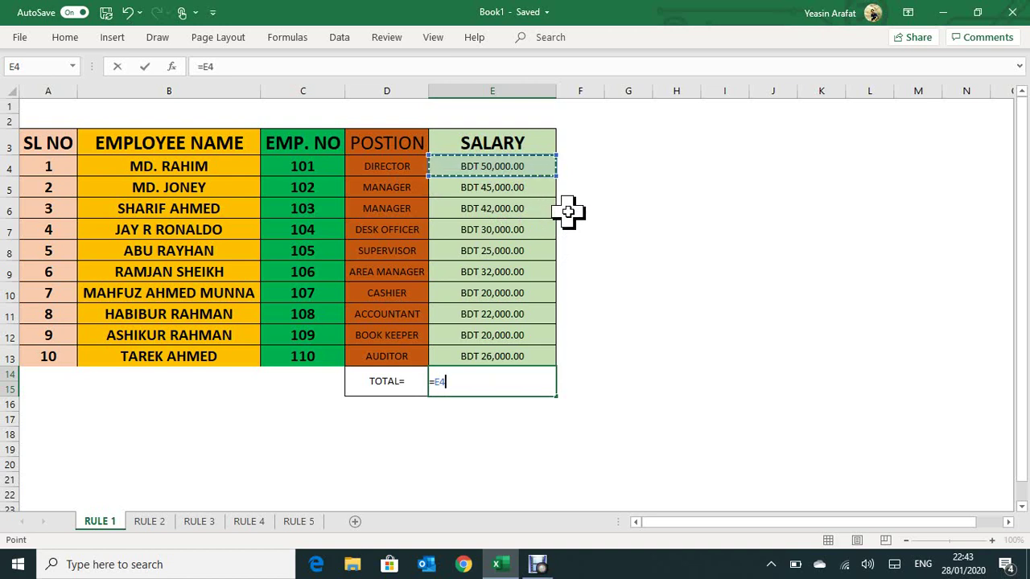
type("+")
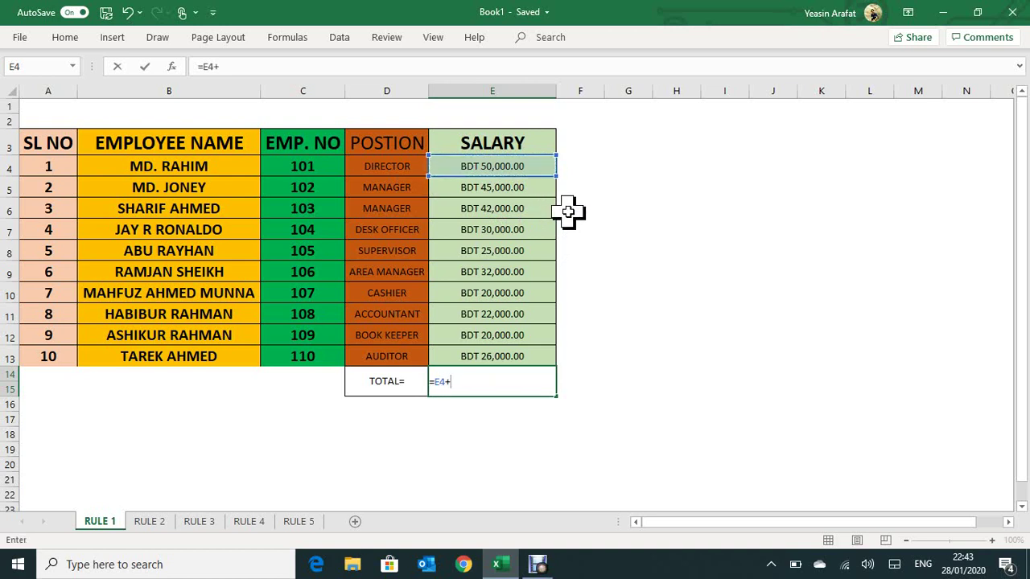
left_click(514, 190)
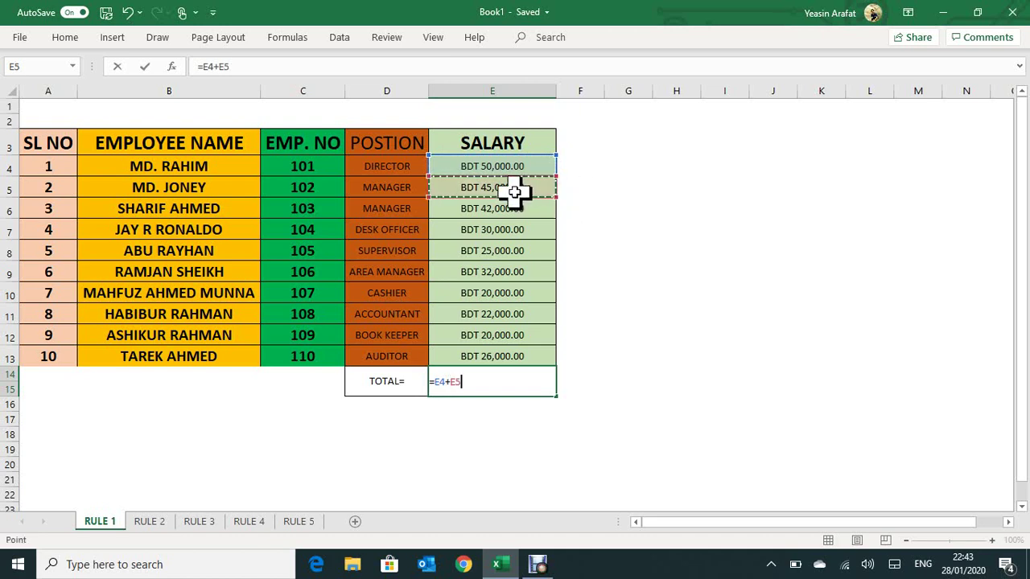
type("+")
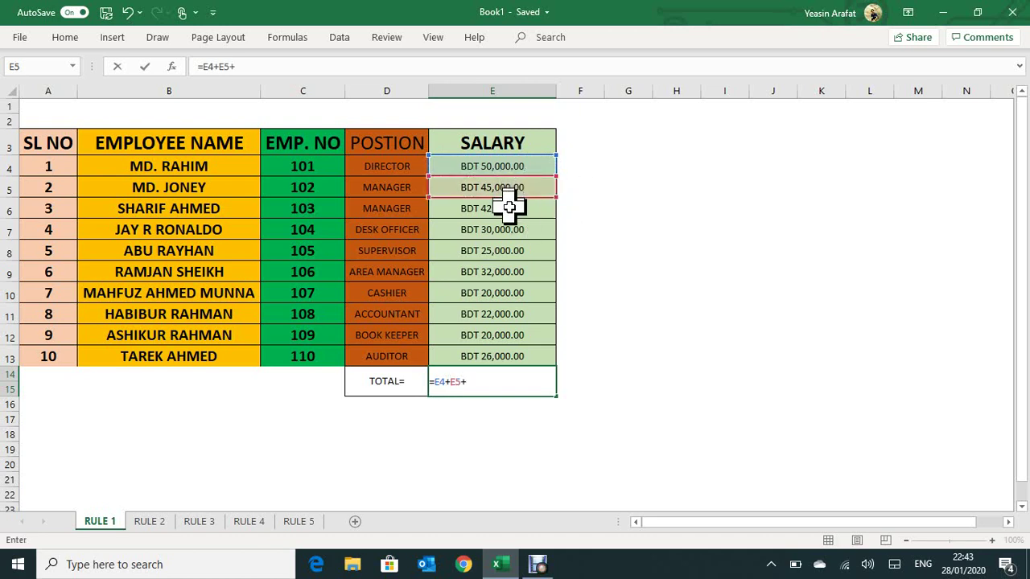
left_click(508, 208)
type("+")
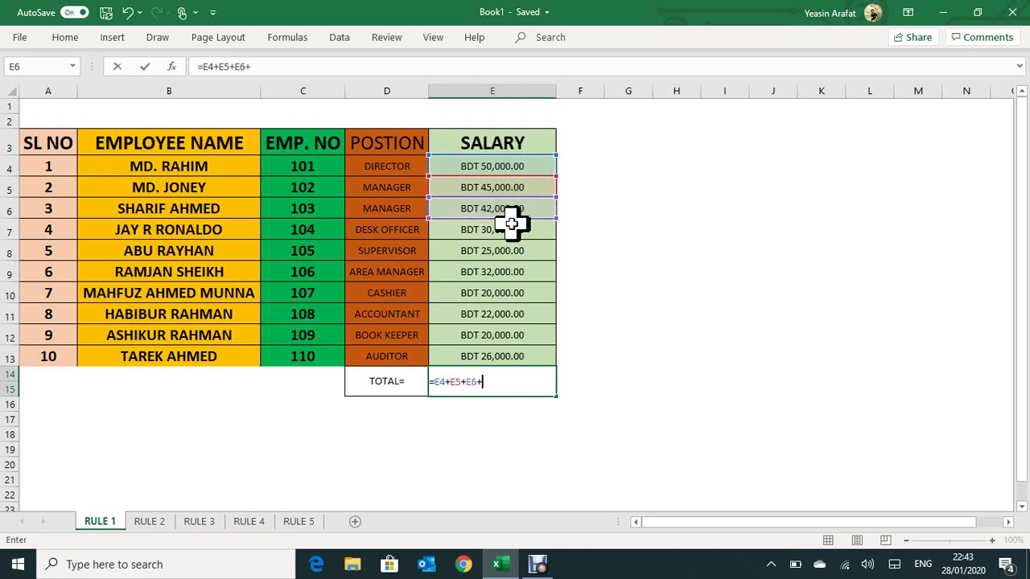
left_click(507, 229)
type("+")
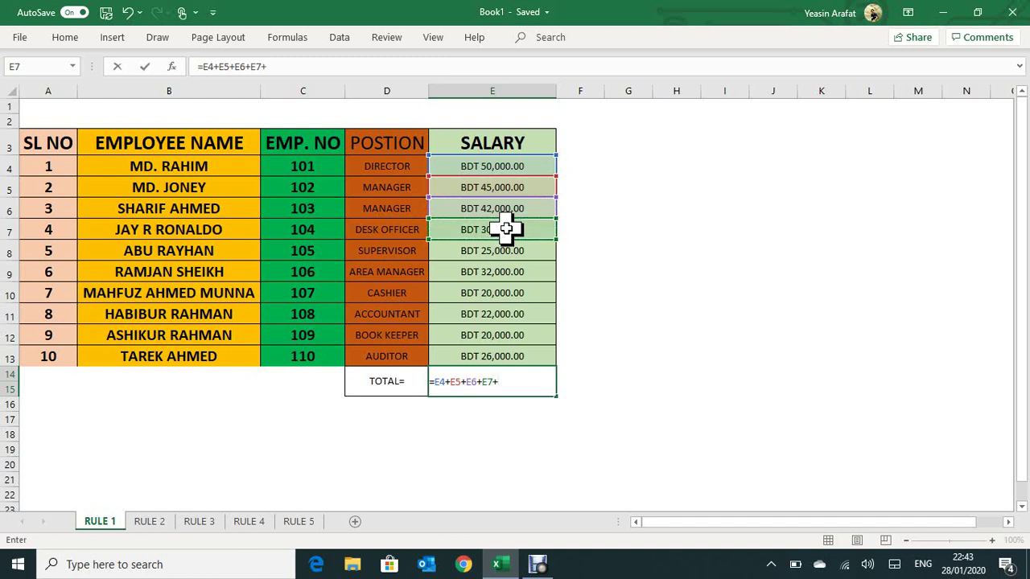
left_click(505, 252)
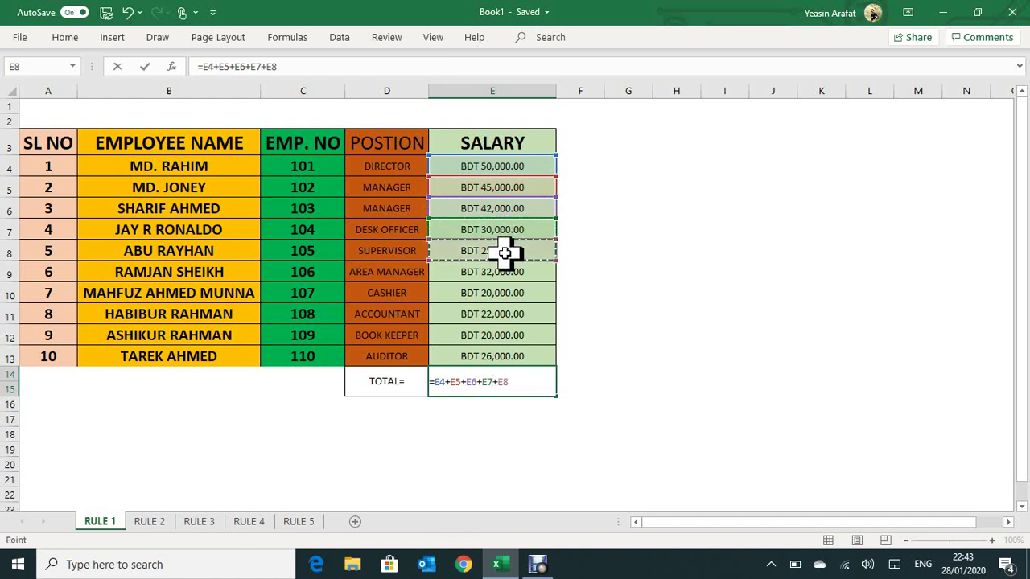
type("+")
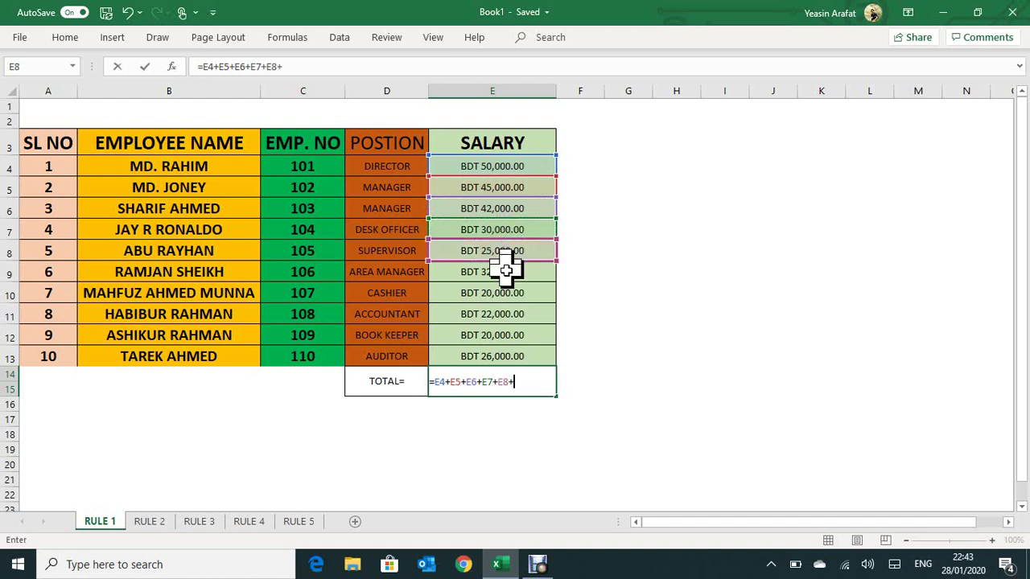
left_click(506, 272)
type("+")
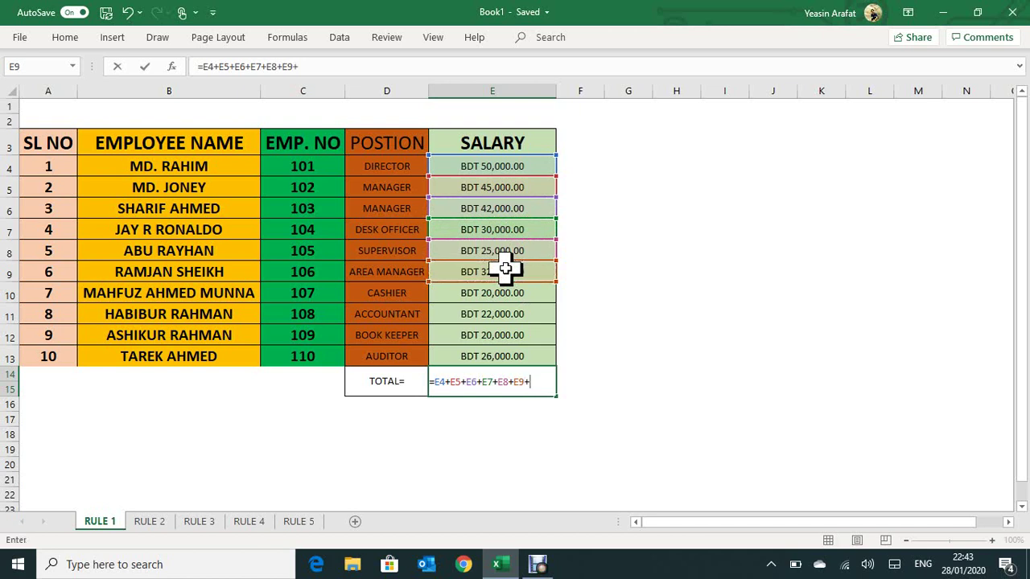
left_click(499, 293)
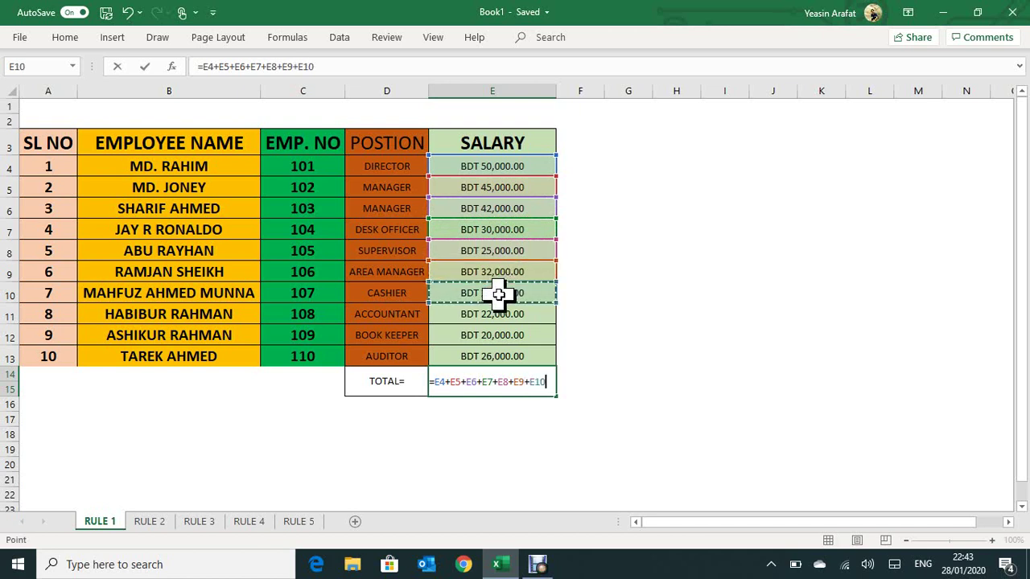
type("+")
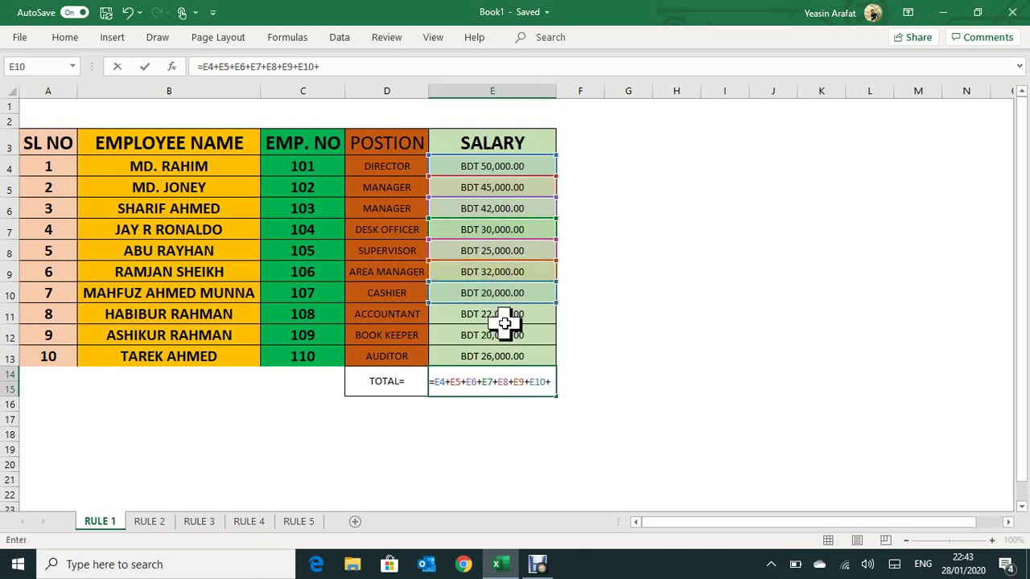
left_click(504, 316)
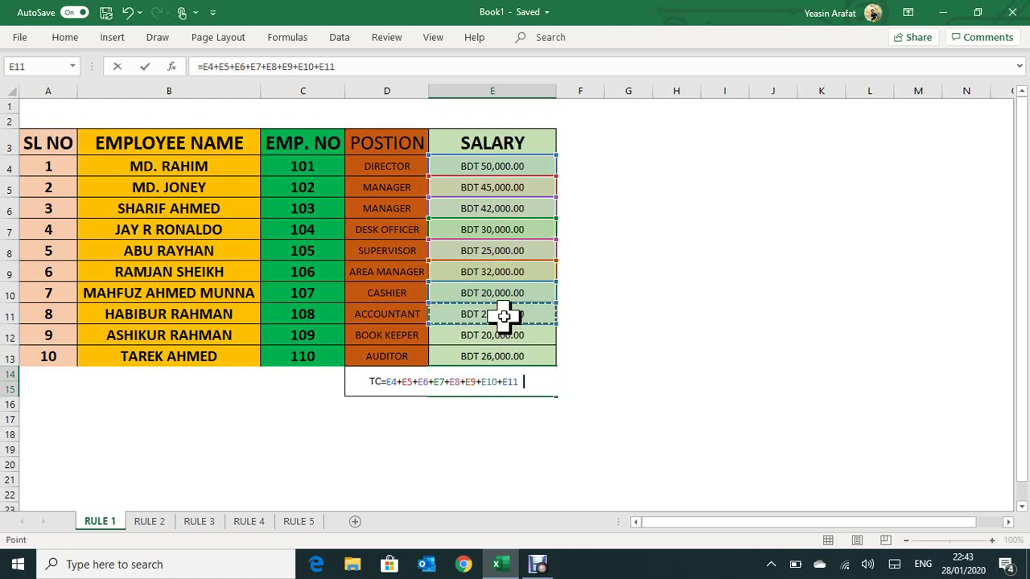
type("+")
left_click(468, 335)
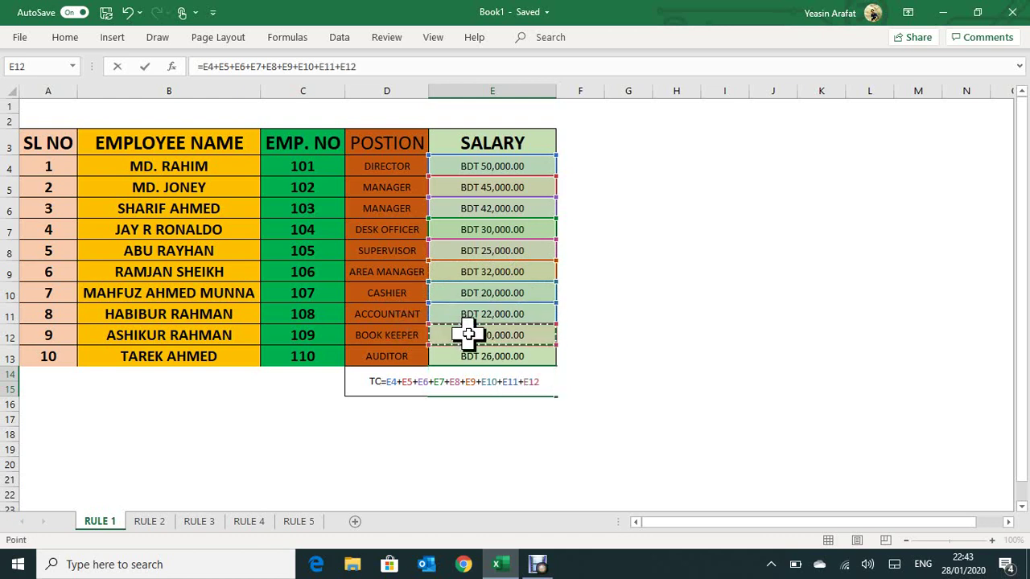
type("+")
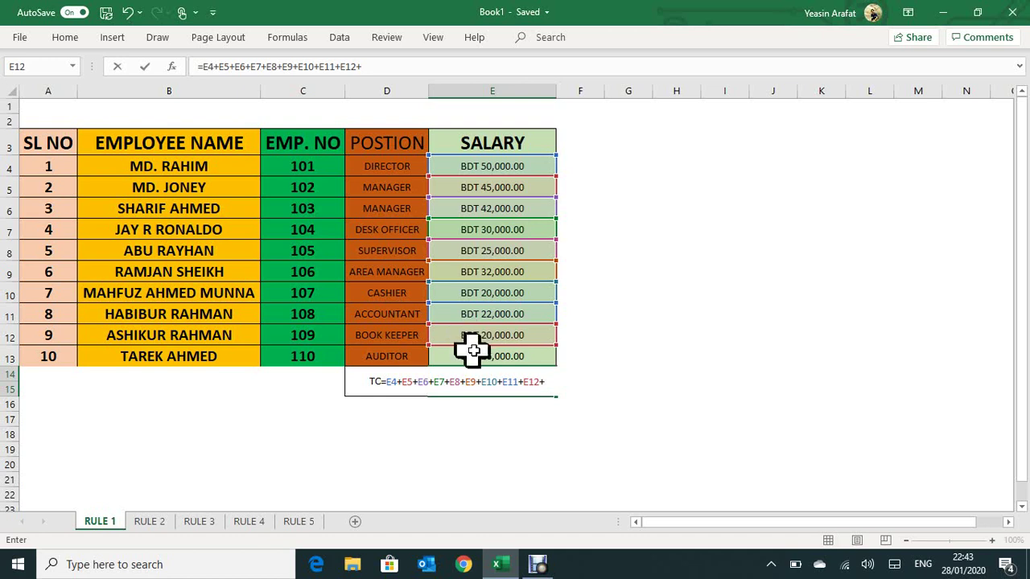
left_click(480, 354)
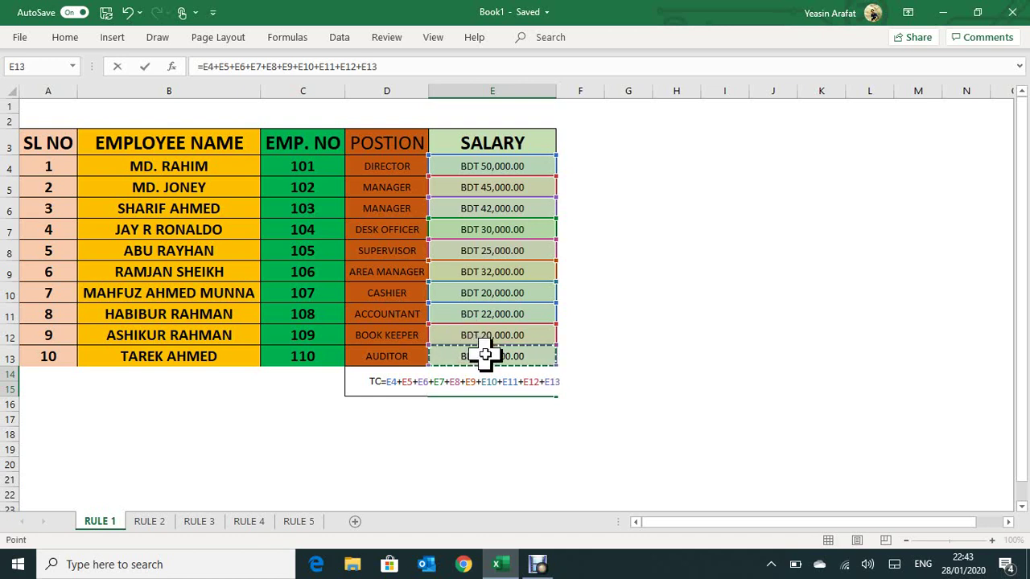
type("+")
key("Return")
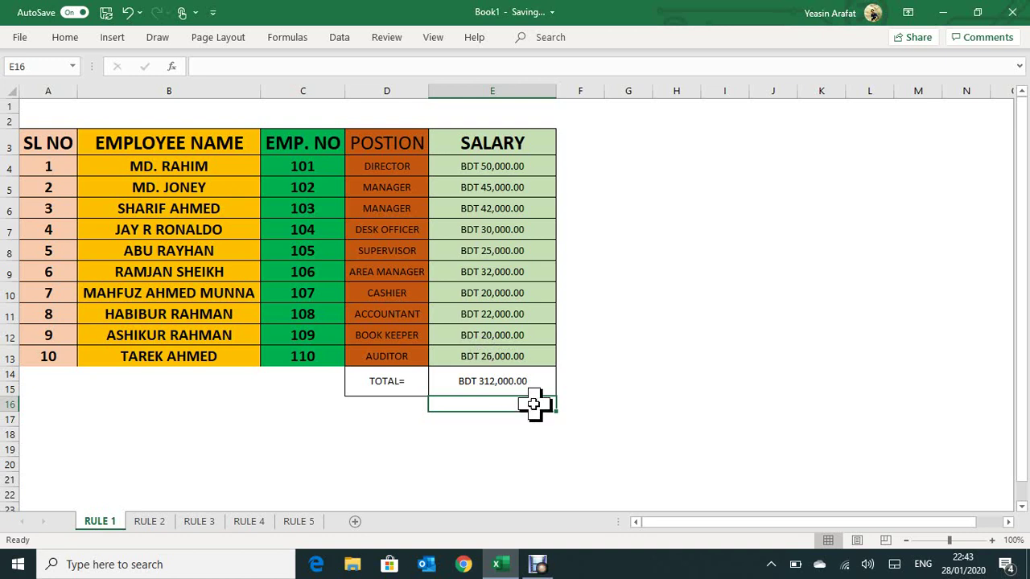
Step: On the RULE 2 sheet, total the salaries in cell E14 with the range formula =SUM(E4:E13)
left_click(148, 521)
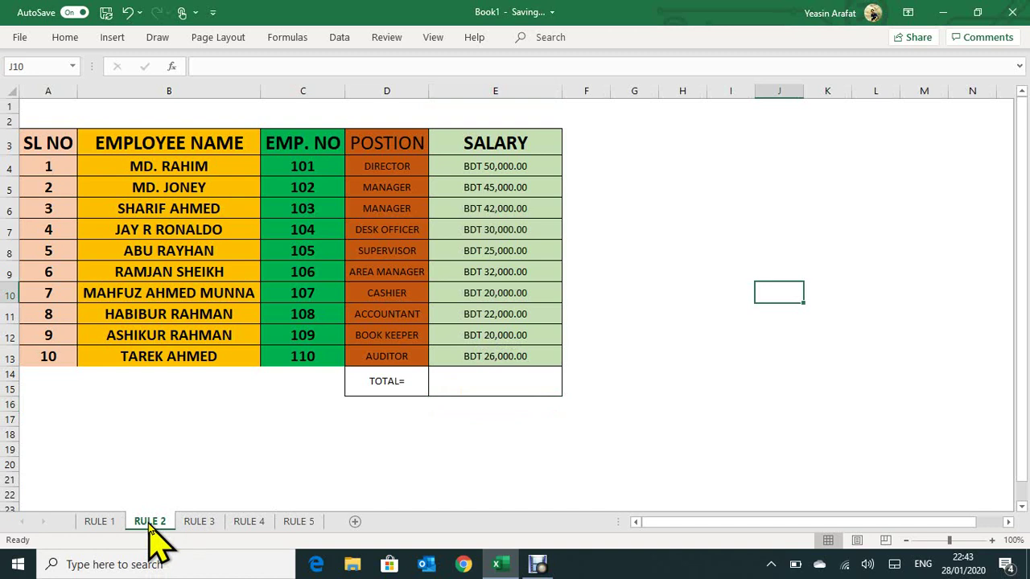
left_click(470, 386)
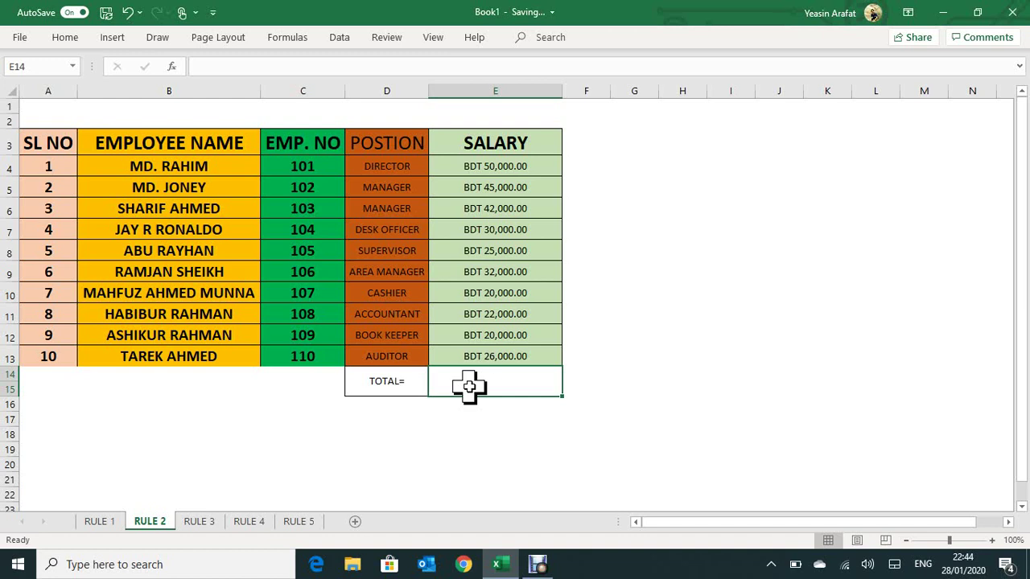
type("+")
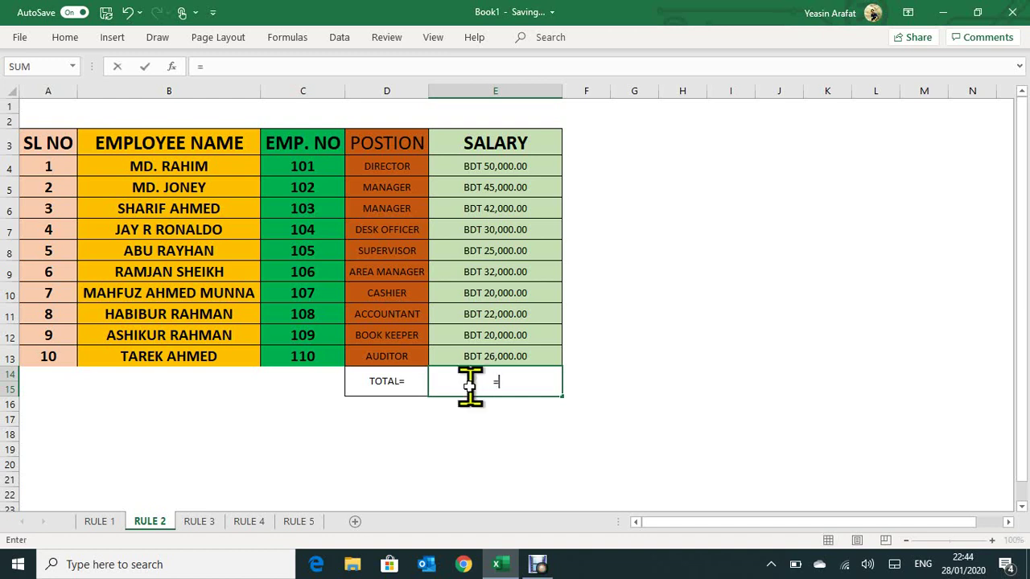
type("SUM")
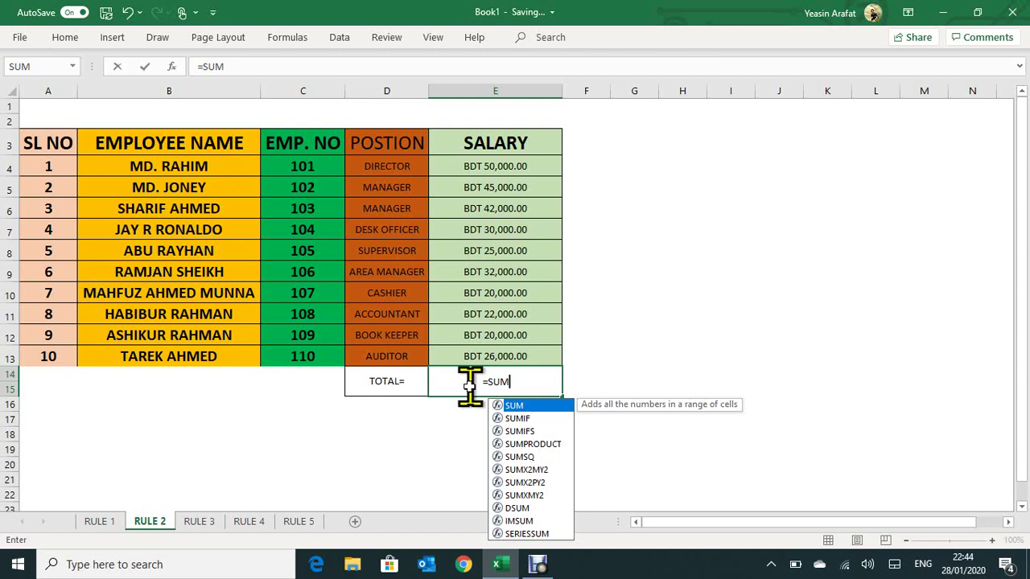
type("(")
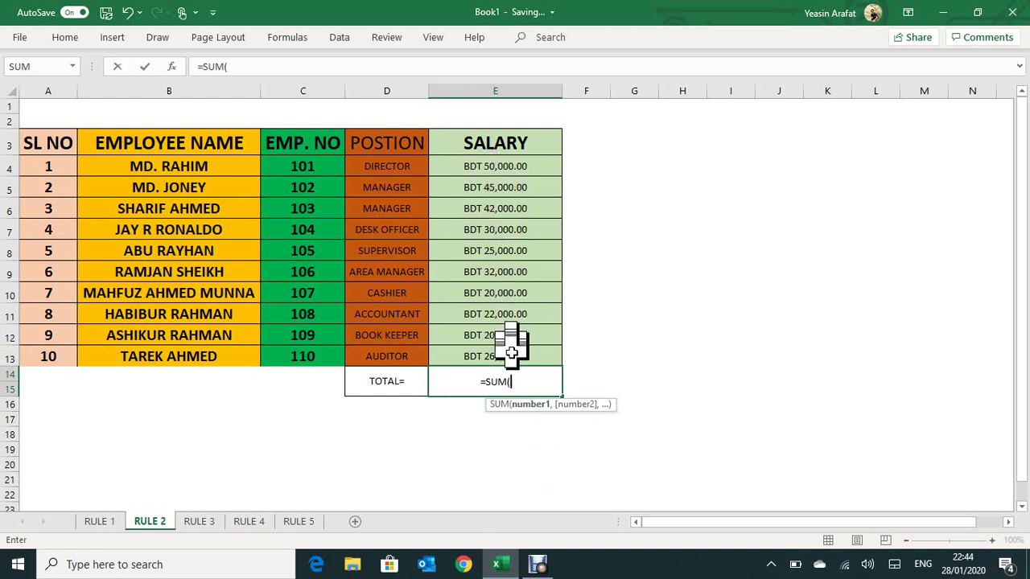
left_click(497, 165)
left_click_drag(497, 165, 537, 364)
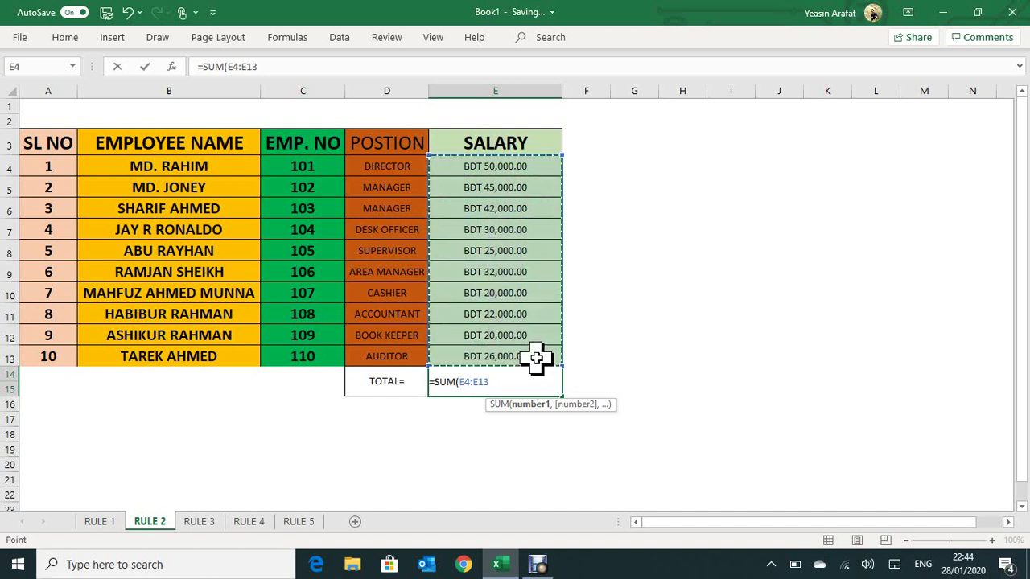
type(")")
key("Return")
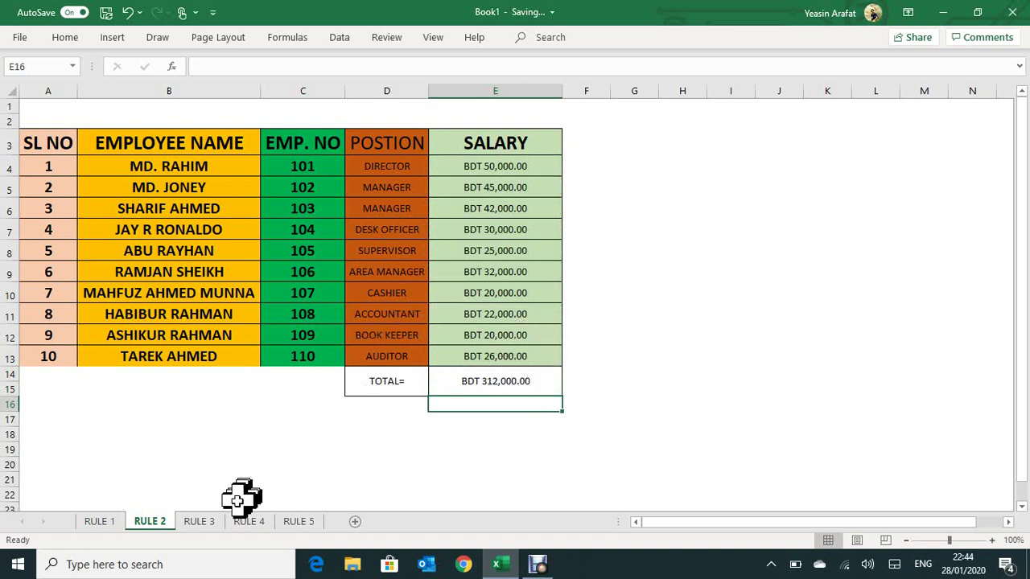
Step: On the RULE 3 sheet, total the salaries in cell E14 with the comma-separated formula =SUM(E4,E5,E6,E7,E8,E9,E10,E11,E12,E13)
left_click(202, 523)
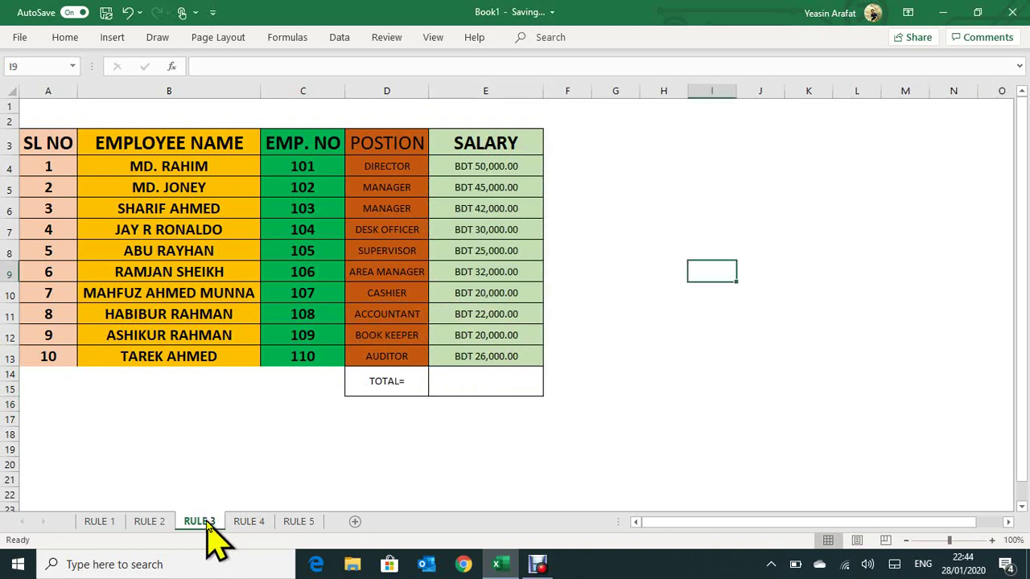
left_click(481, 386)
type("+")
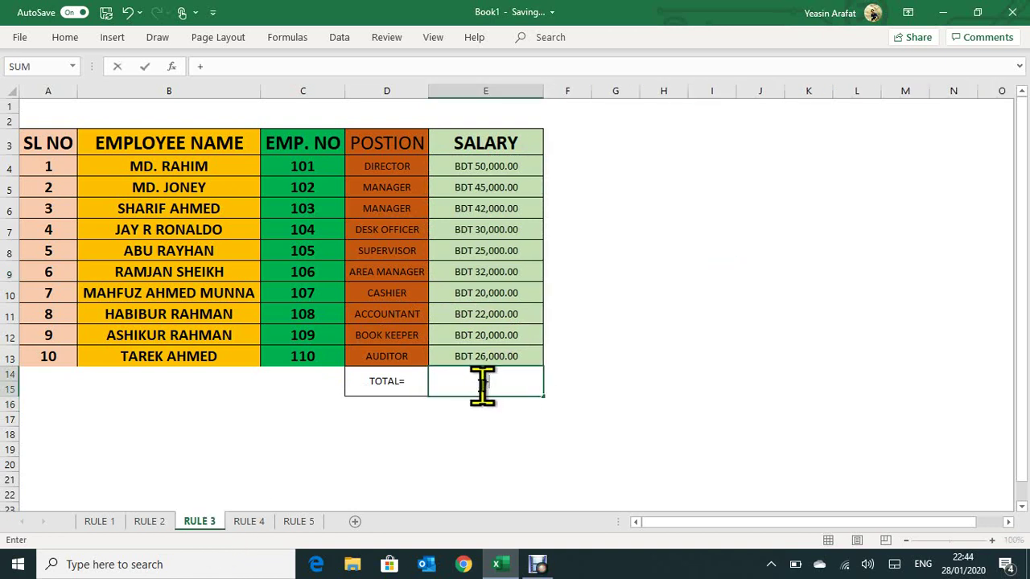
type("=SUM")
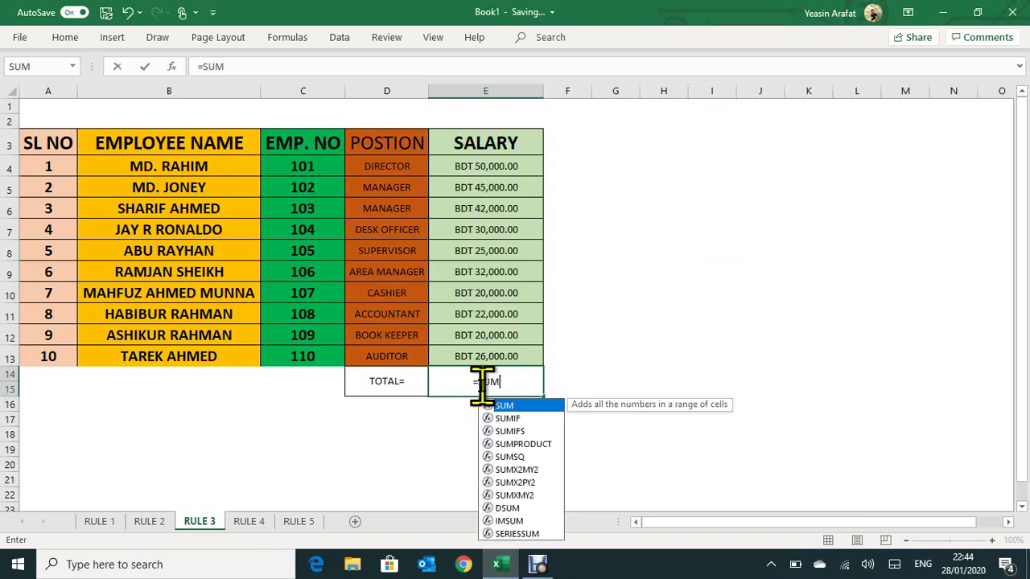
type("(")
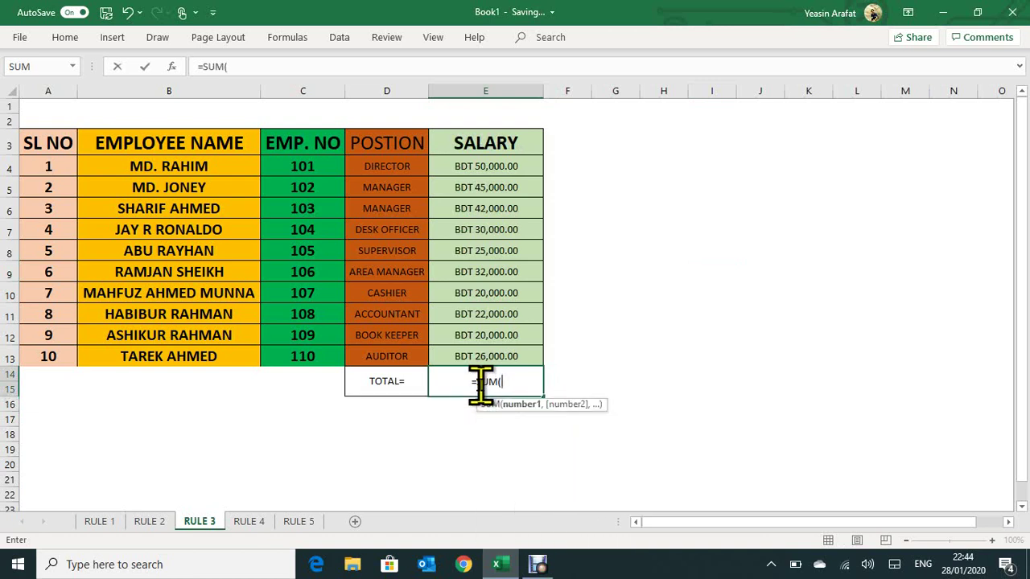
left_click(496, 167)
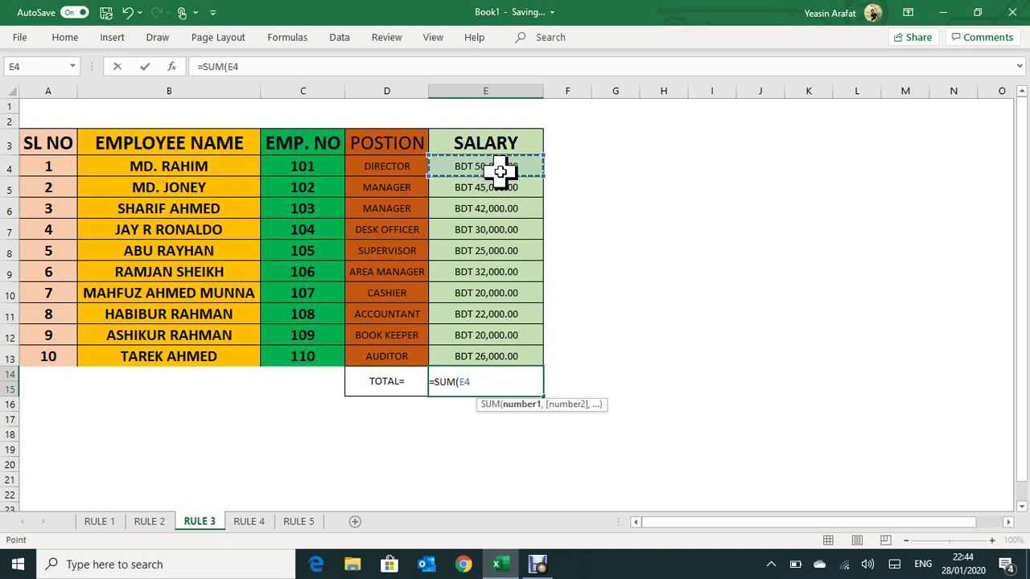
type(",")
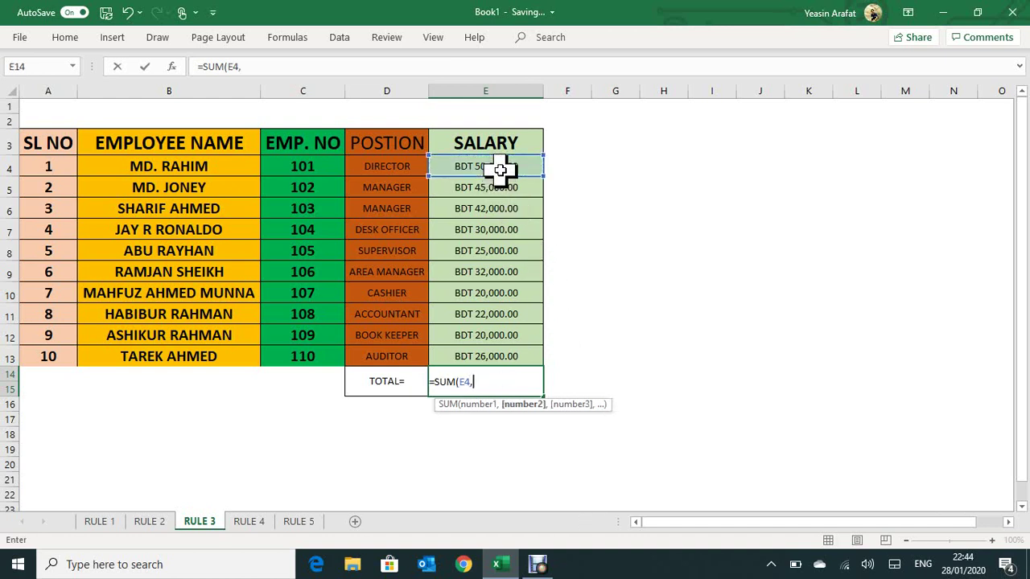
left_click(496, 186)
type(",")
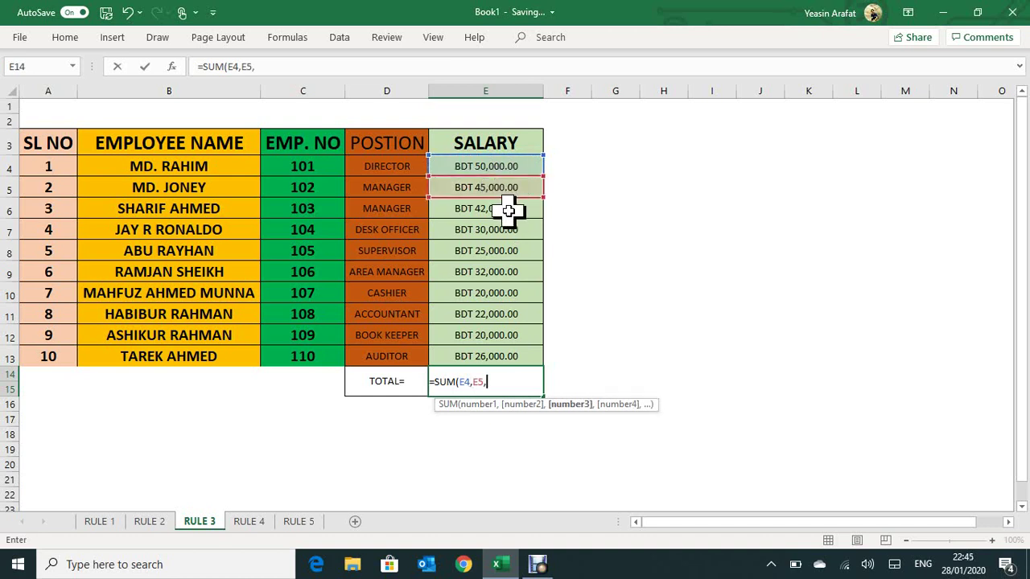
left_click(508, 210)
type(",")
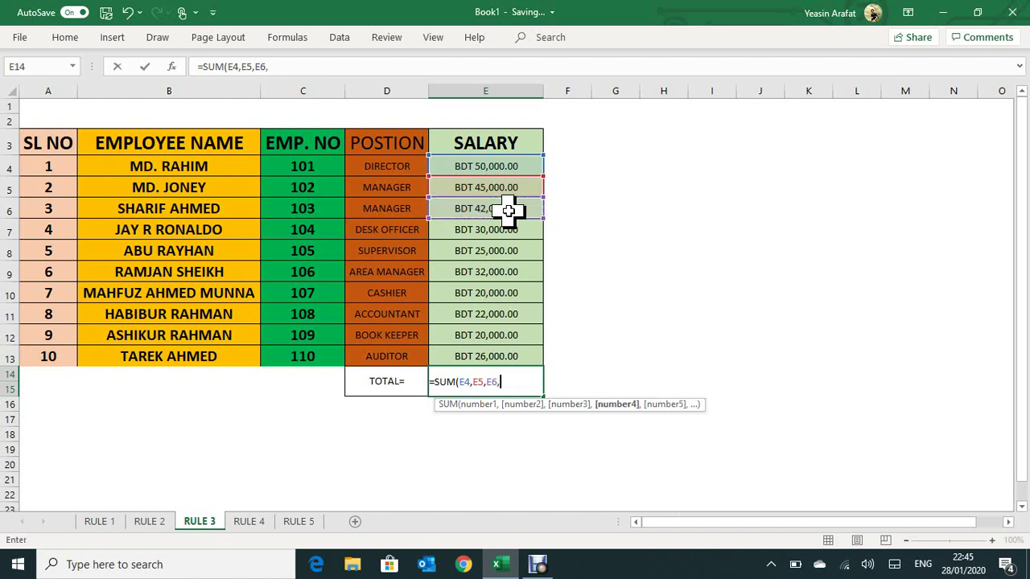
left_click(495, 228)
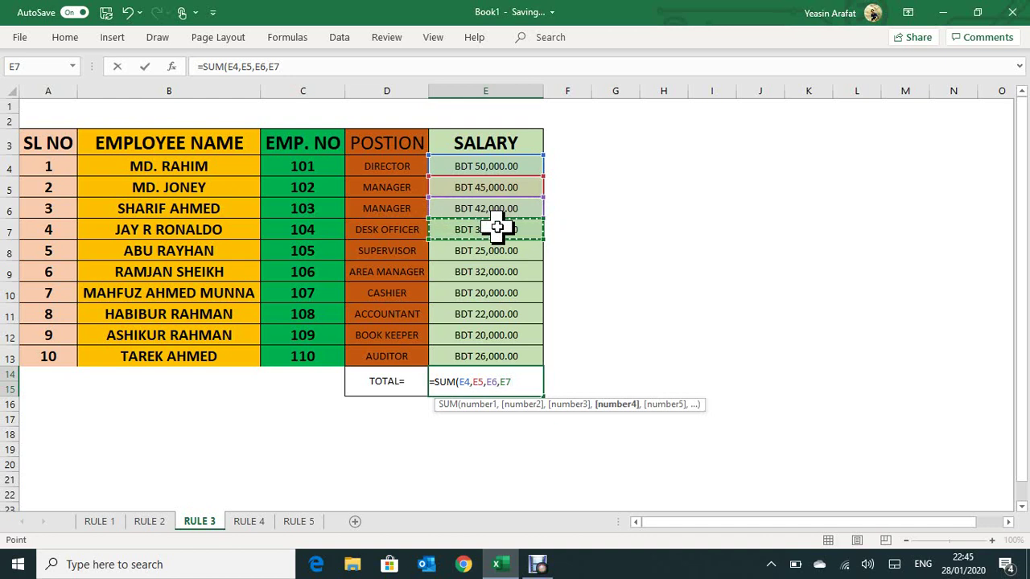
type(",")
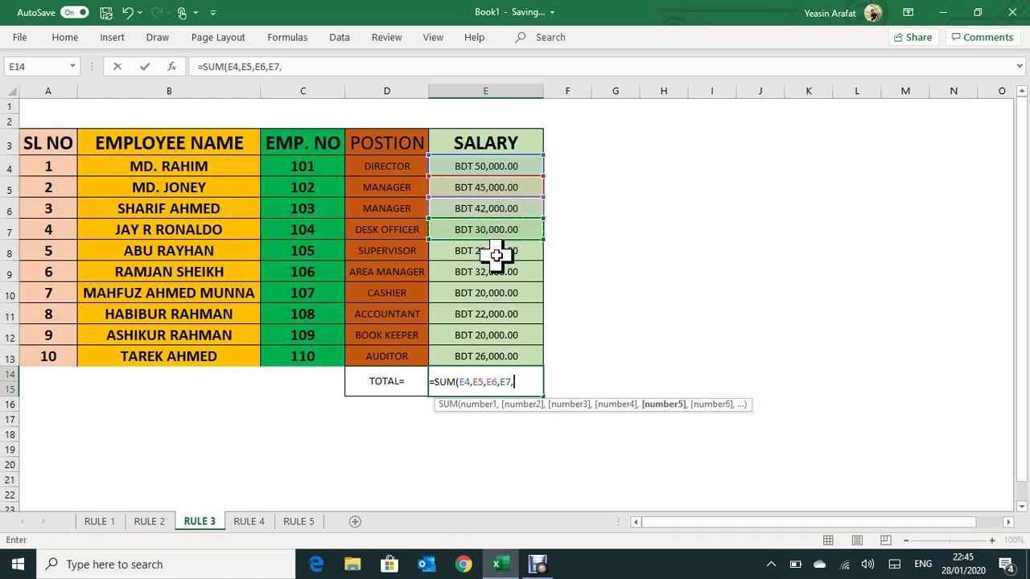
left_click(496, 251)
type(",")
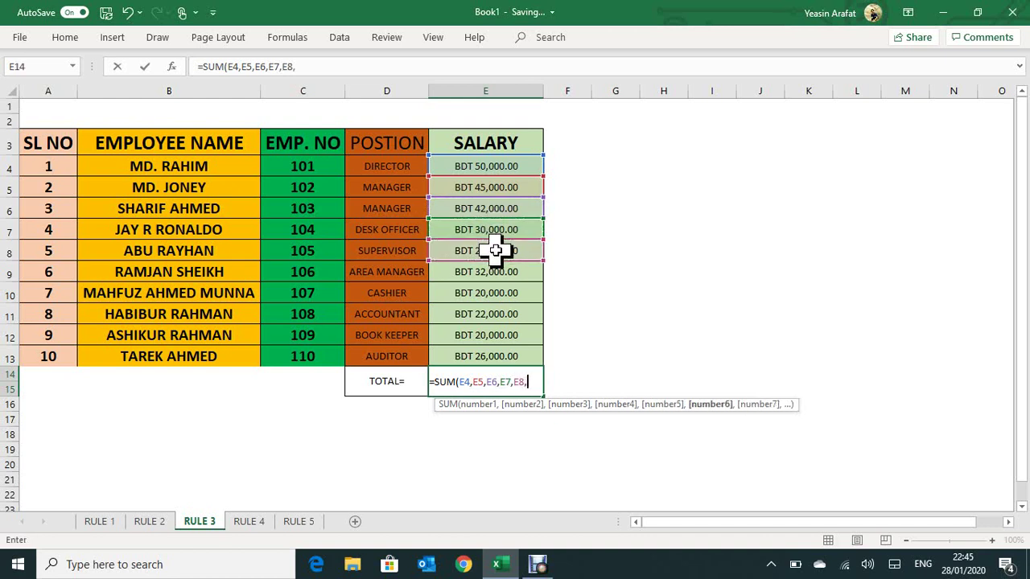
left_click(500, 270)
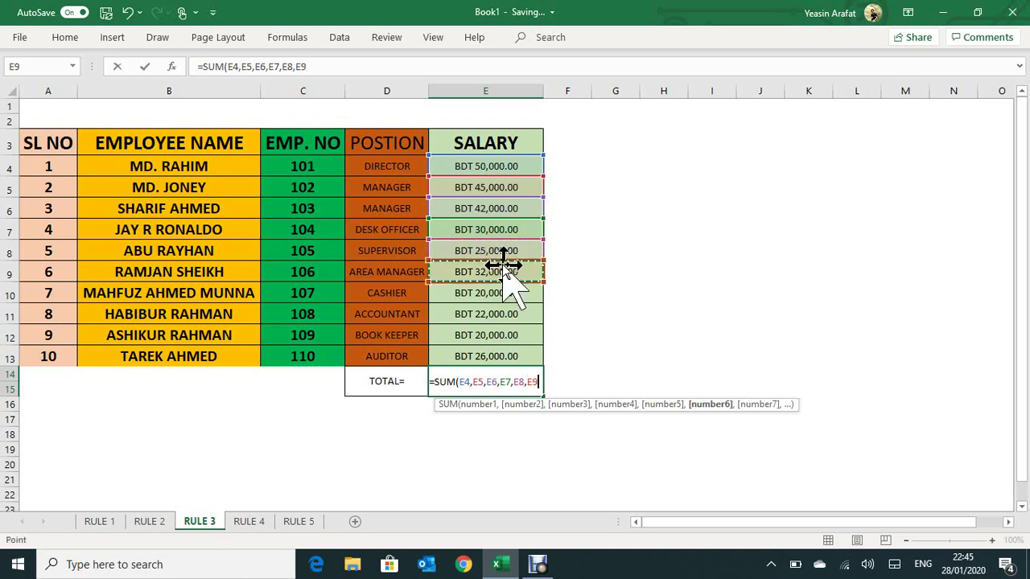
type(",")
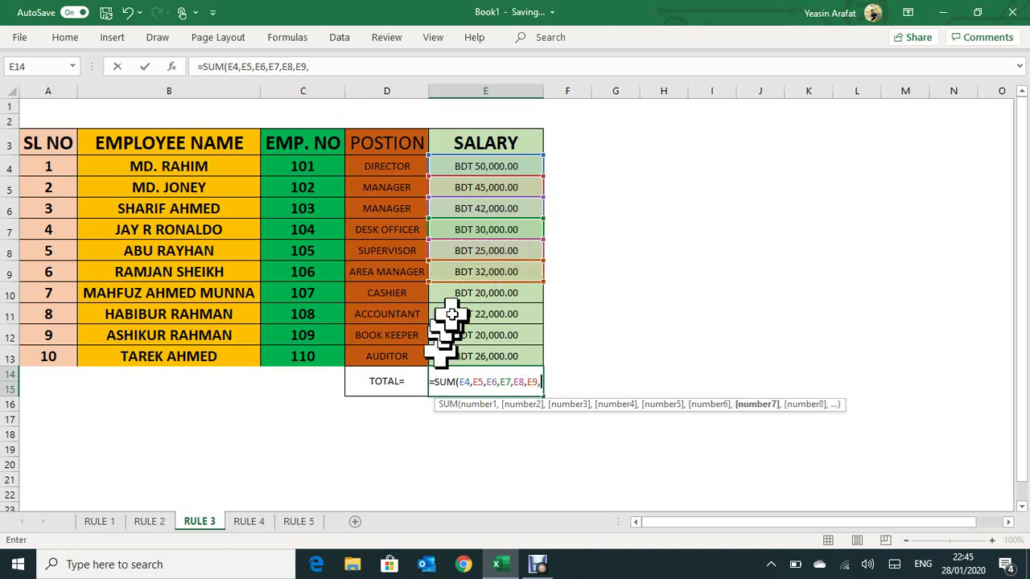
left_click(486, 297)
type(",")
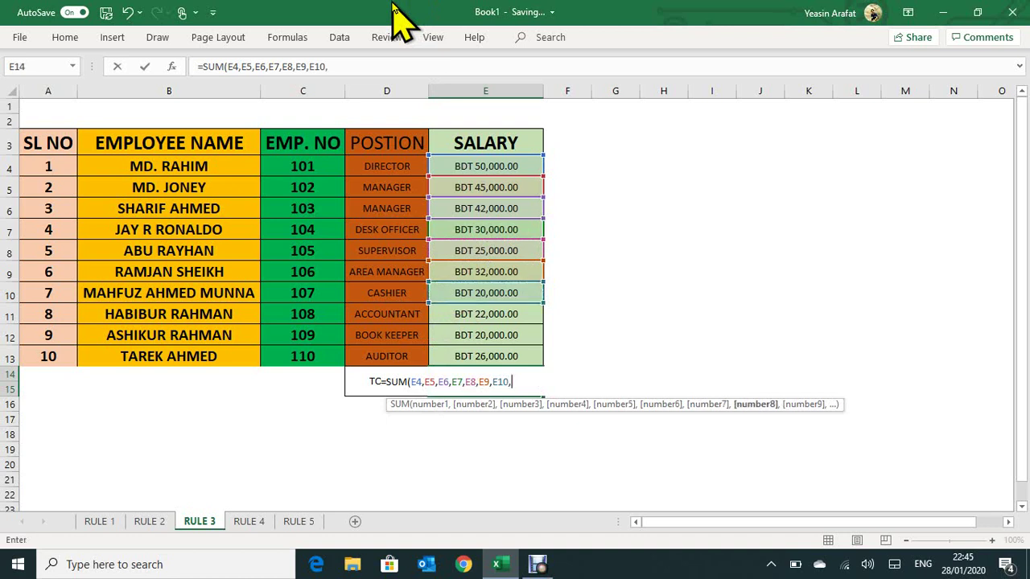
left_click(485, 314)
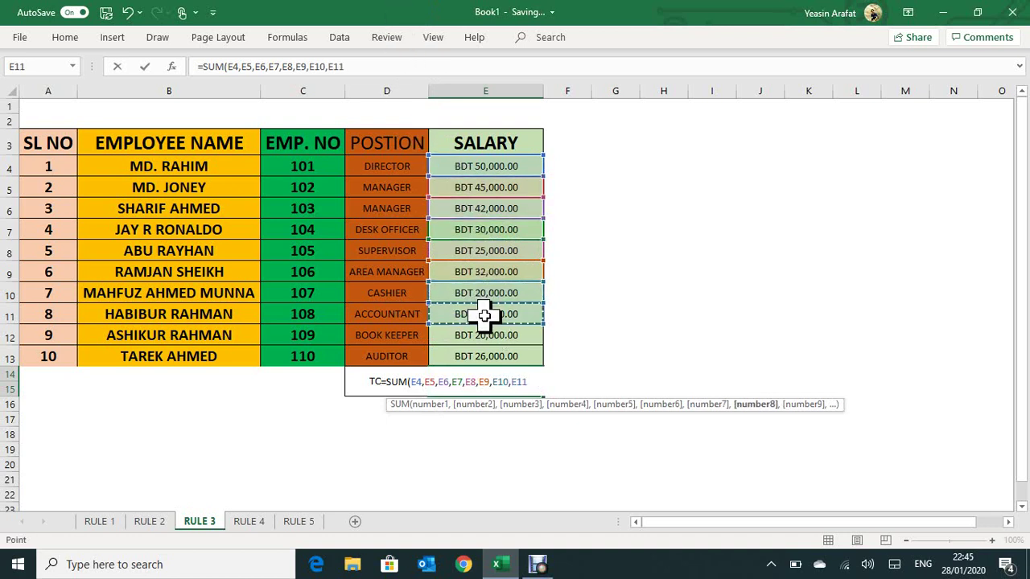
type(",")
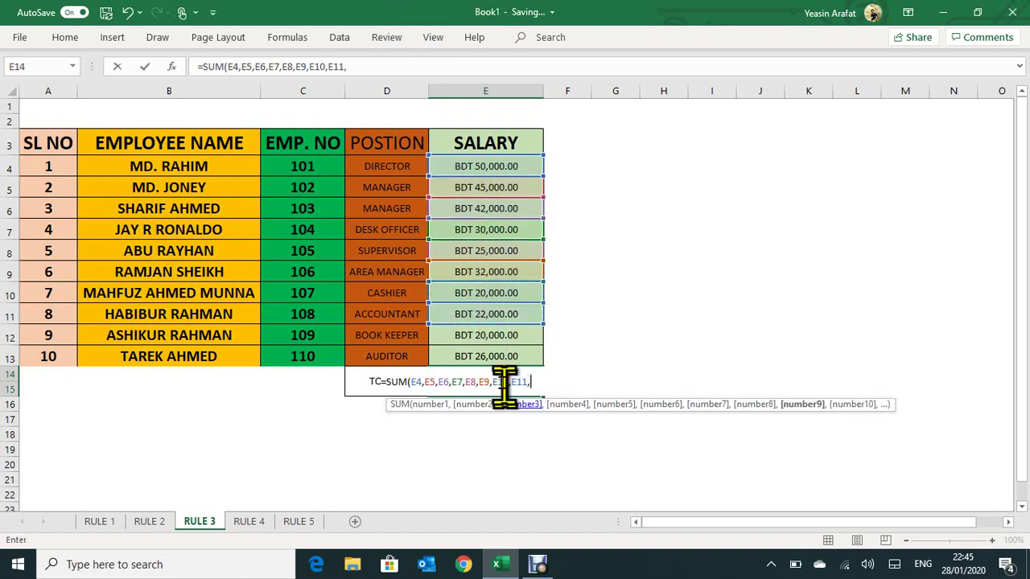
left_click(475, 332)
type(",")
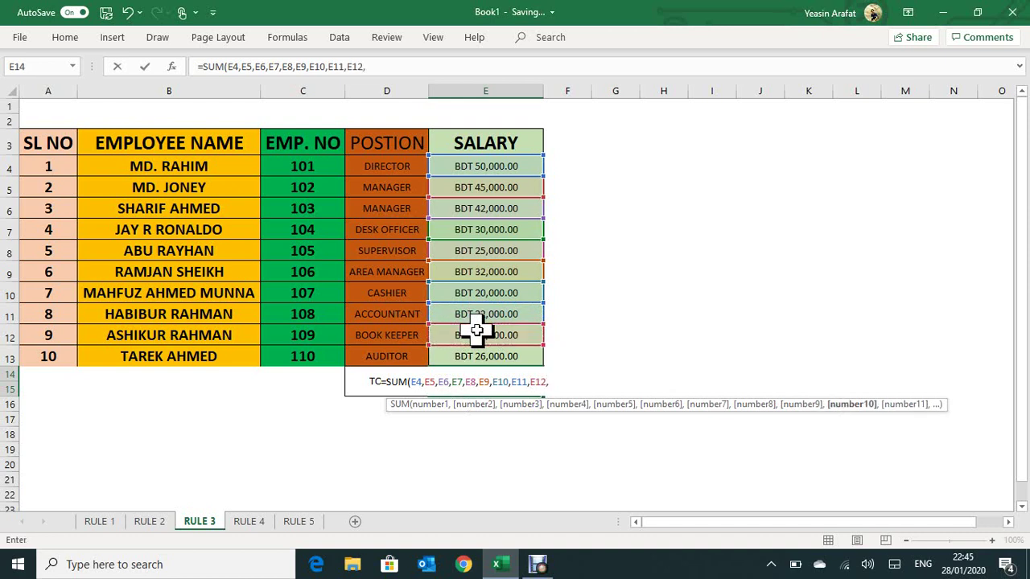
left_click(485, 354)
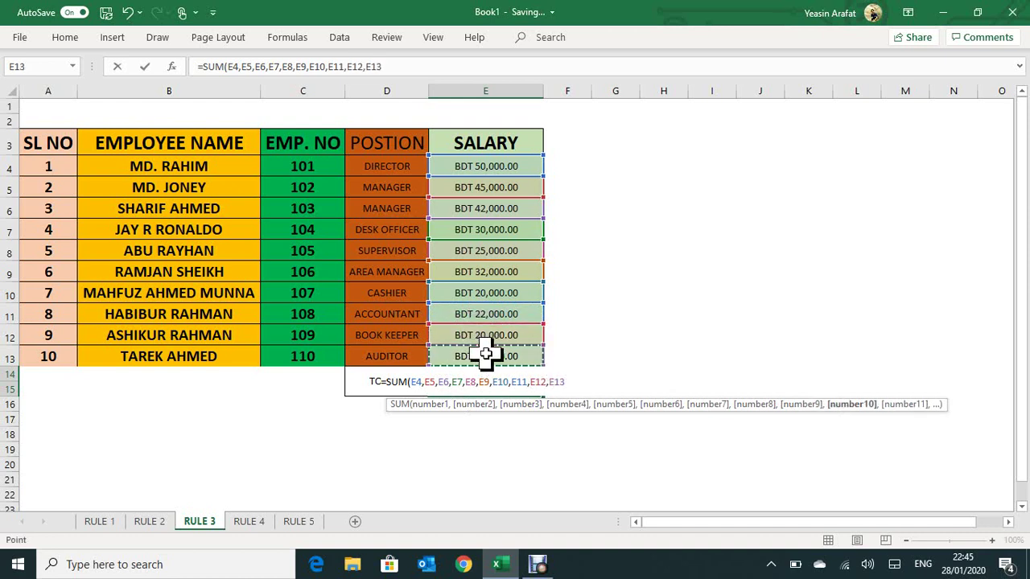
type(")")
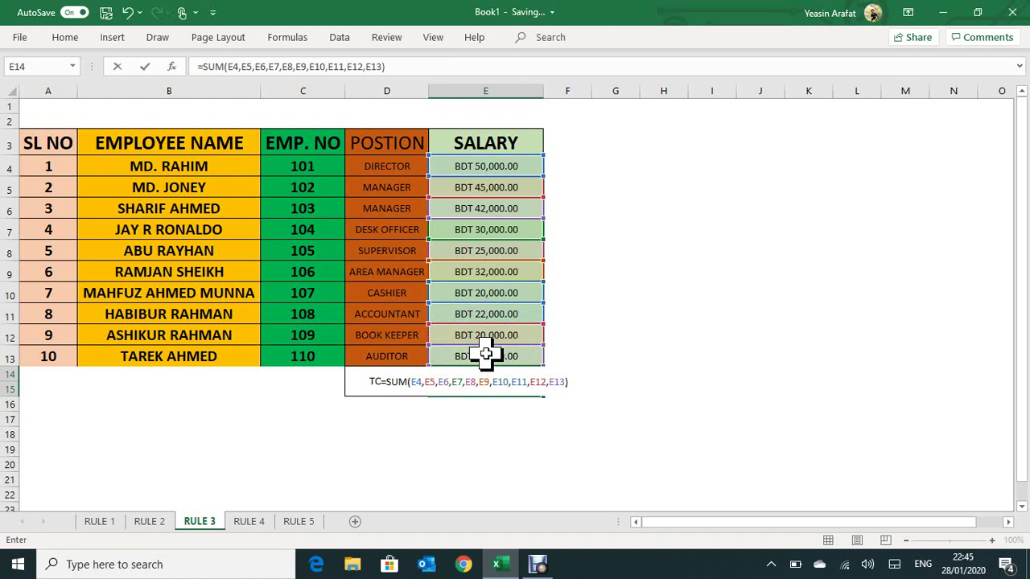
key("Return")
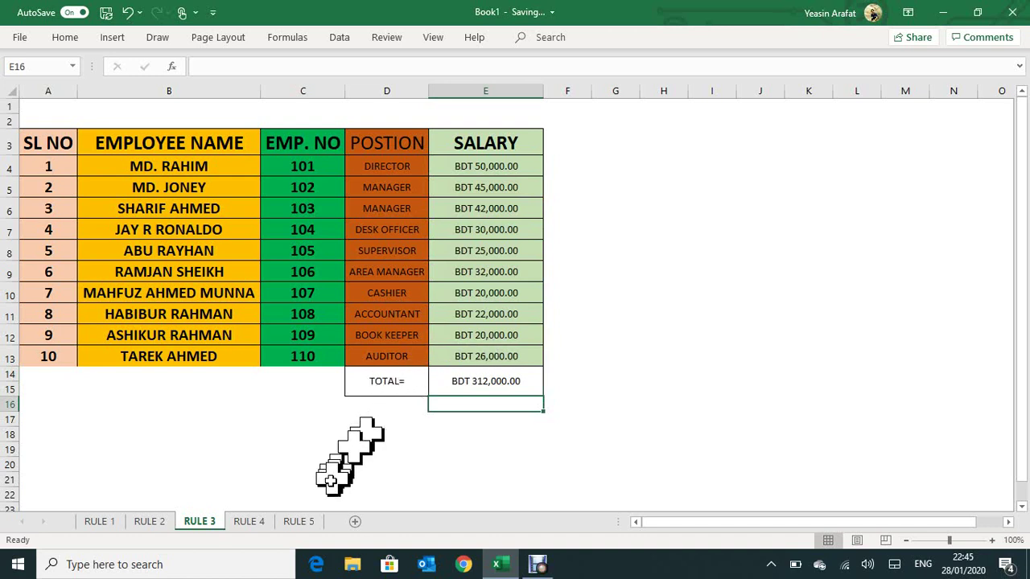
Step: On the RULE 4 sheet, total the salaries in cell E14 by writing out the range formula =SUM(E4:E13)
left_click(248, 523)
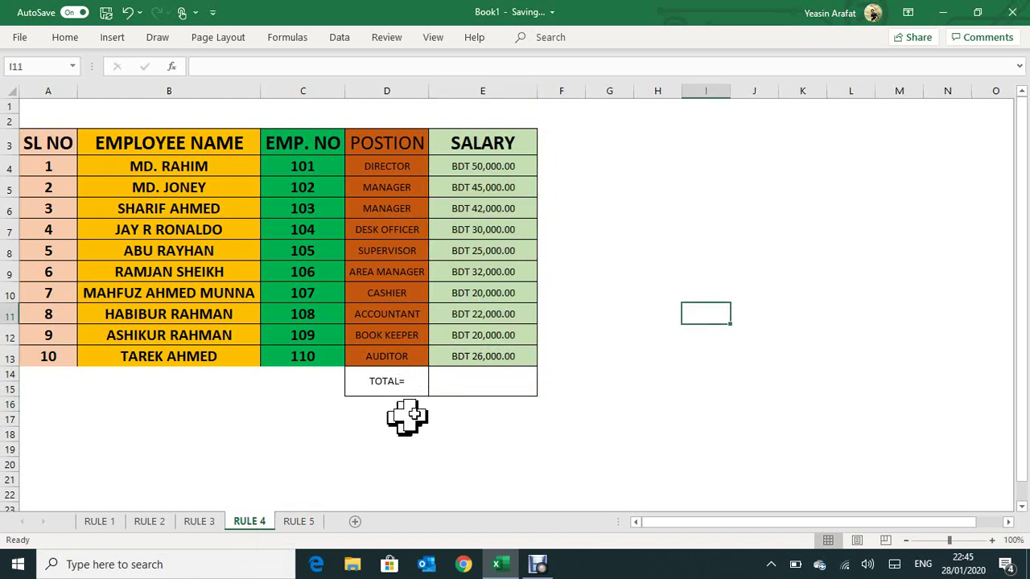
left_click(463, 383)
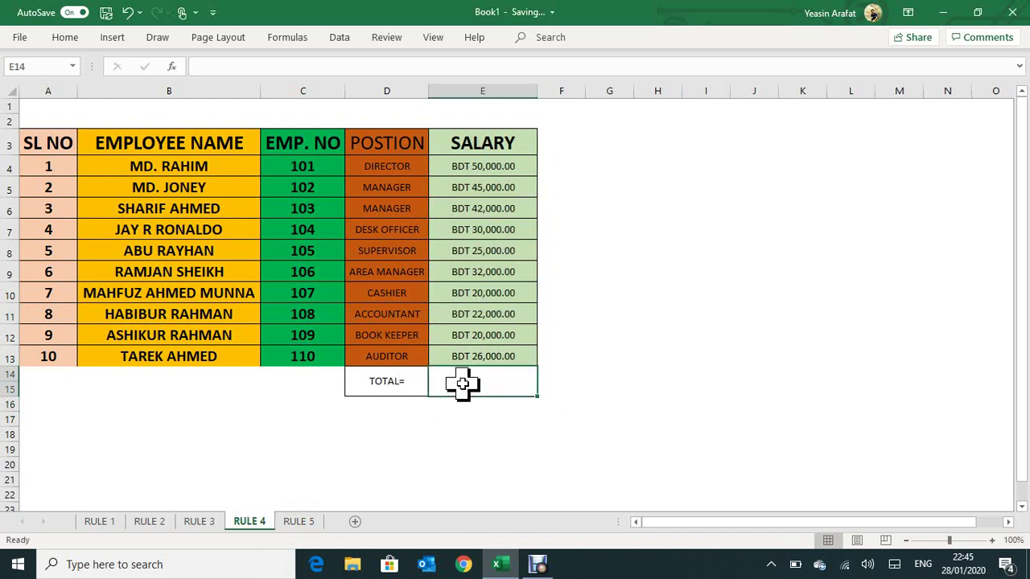
type("=SUM")
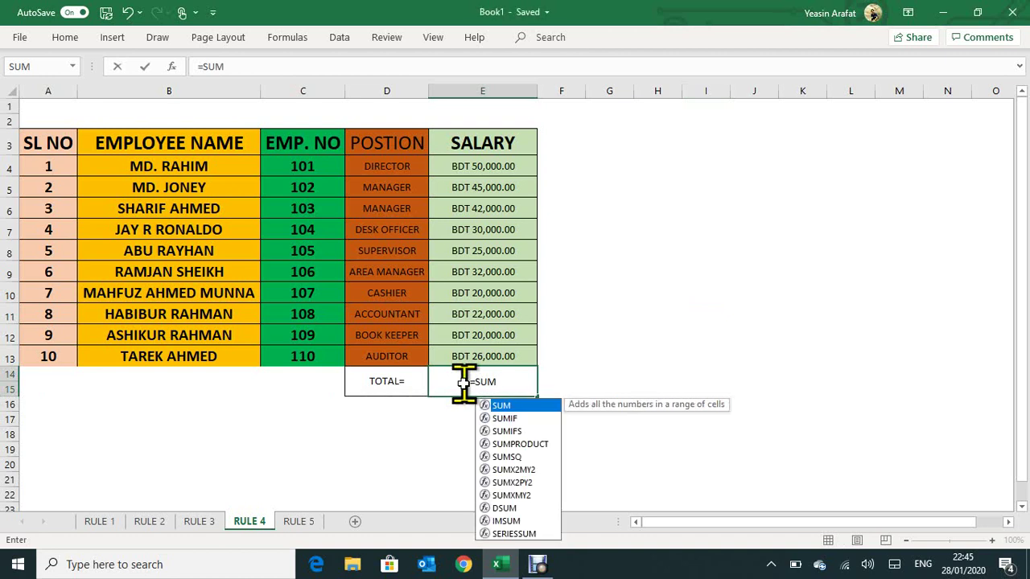
type("(")
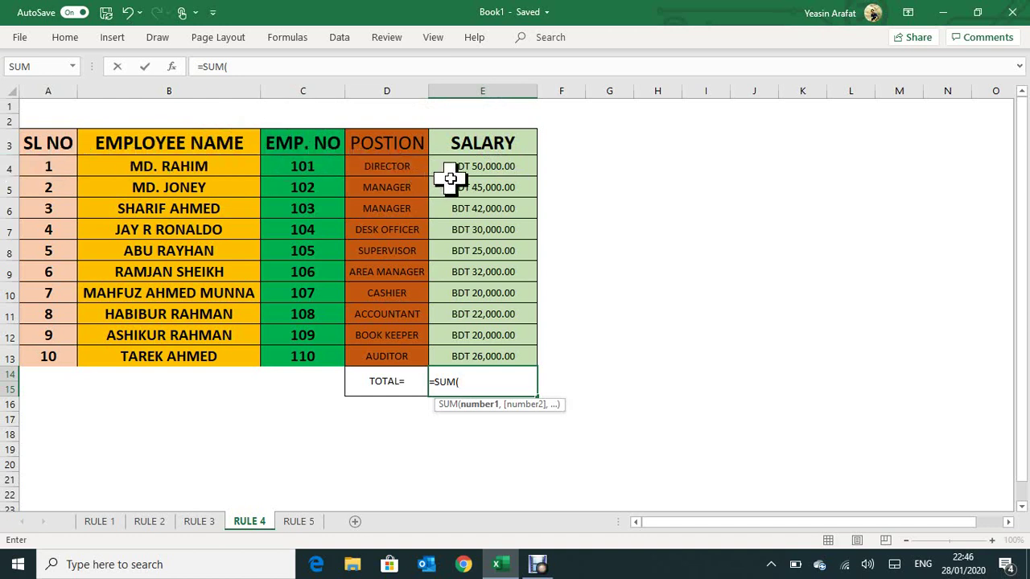
type("E")
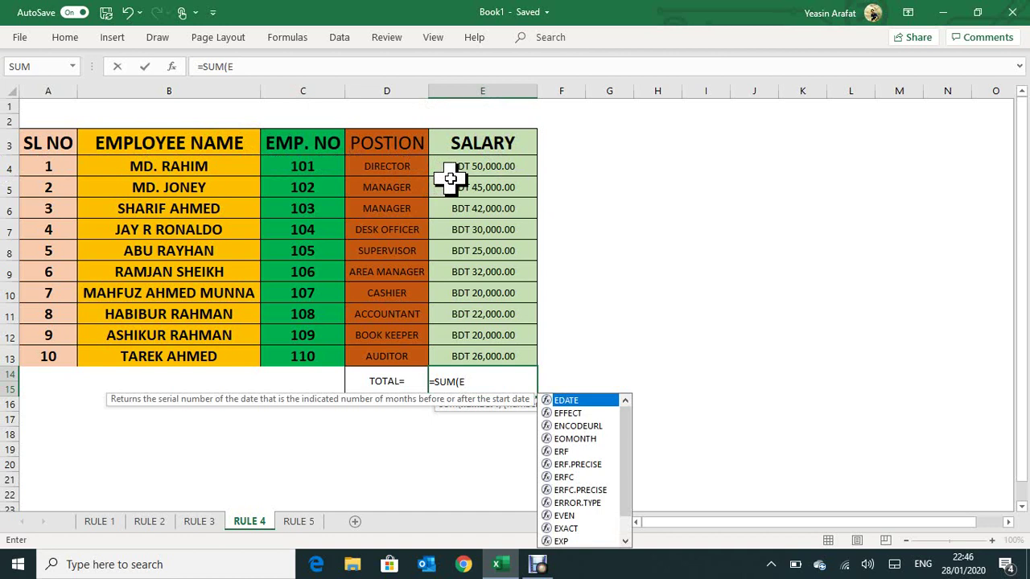
type("4:")
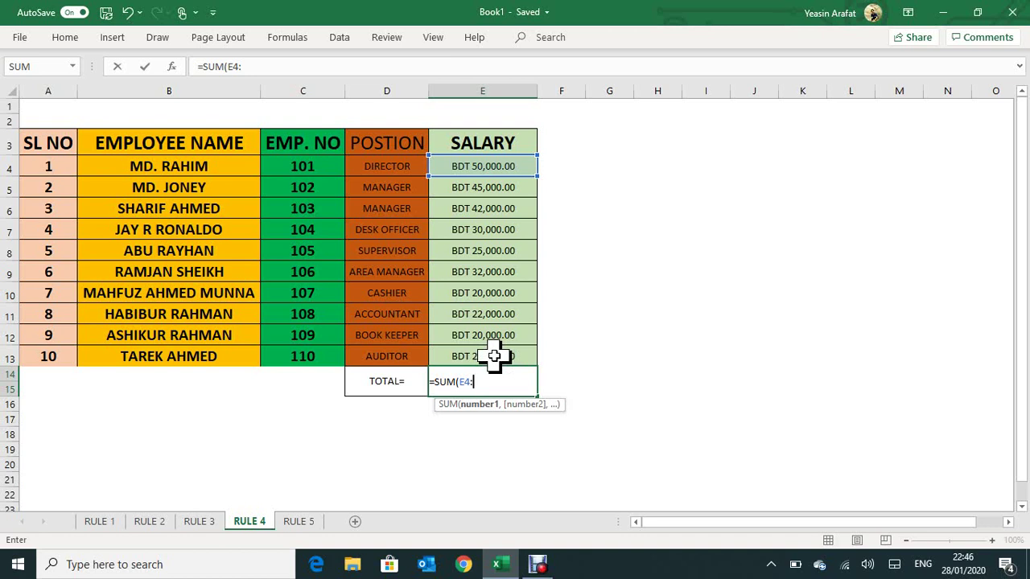
type("E13")
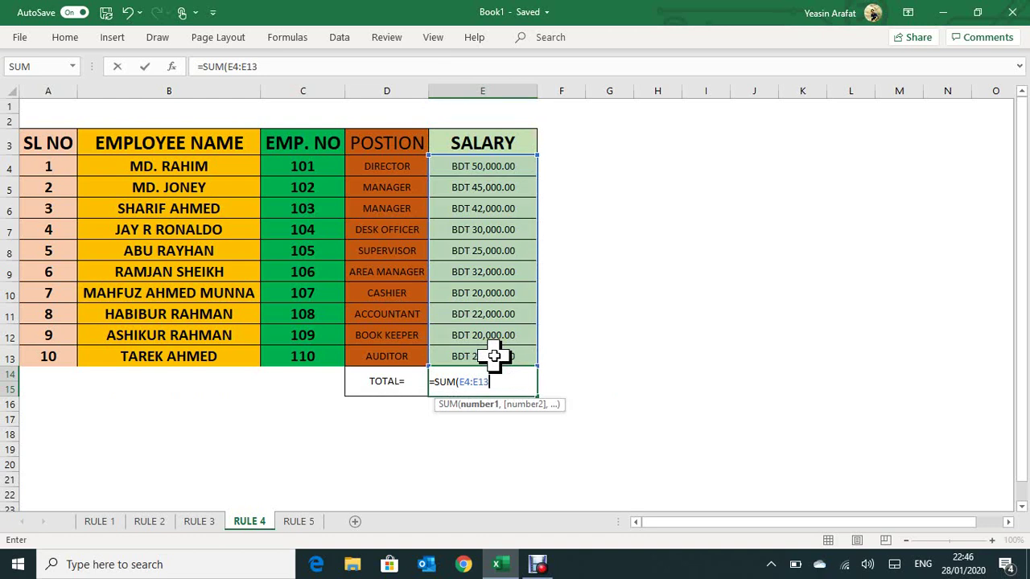
type(")")
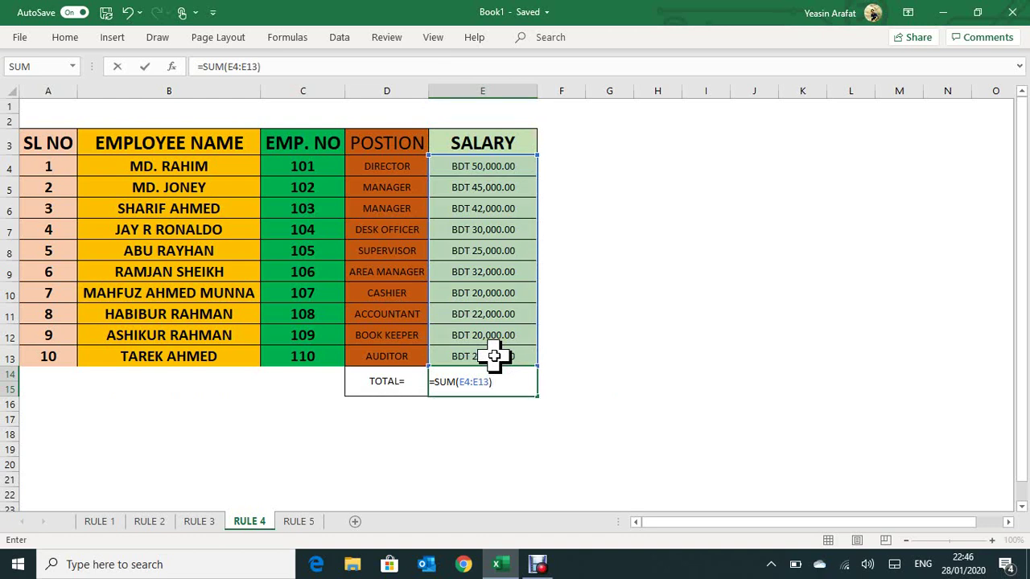
key("Return")
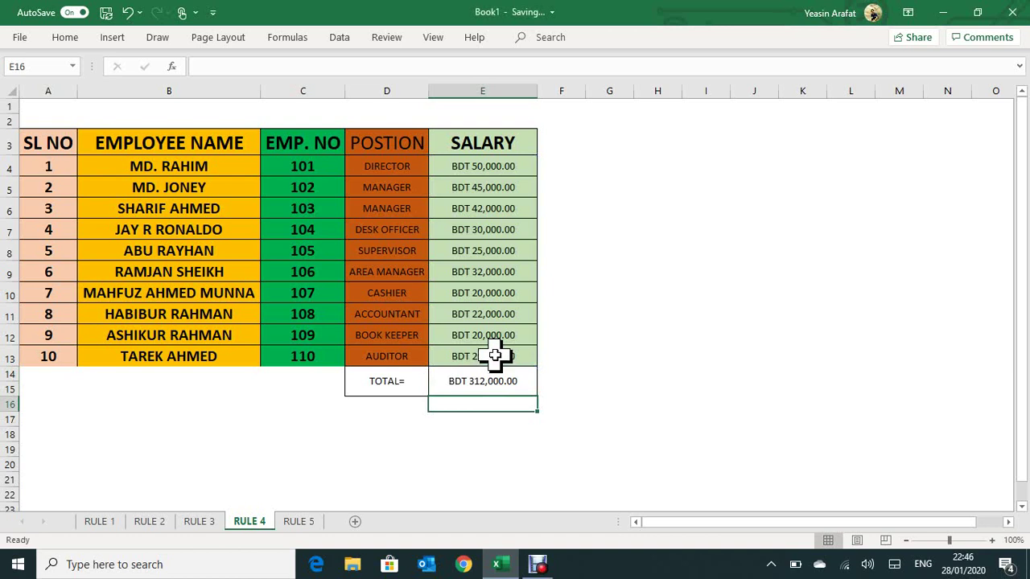
Step: On the RULE 5 sheet, total the salaries in cell E14 with AutoSum over E4:E13
left_click(304, 522)
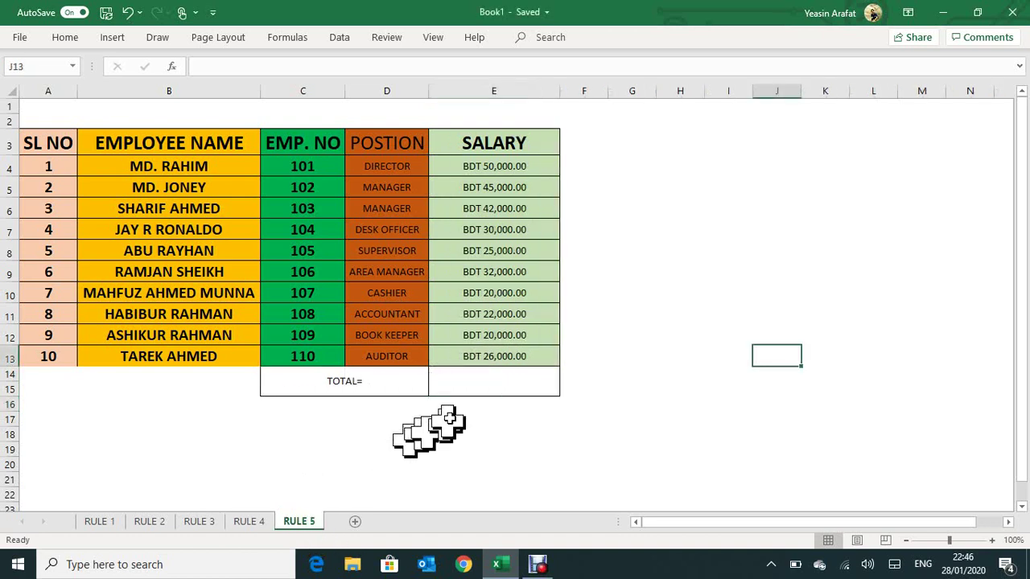
left_click(461, 389)
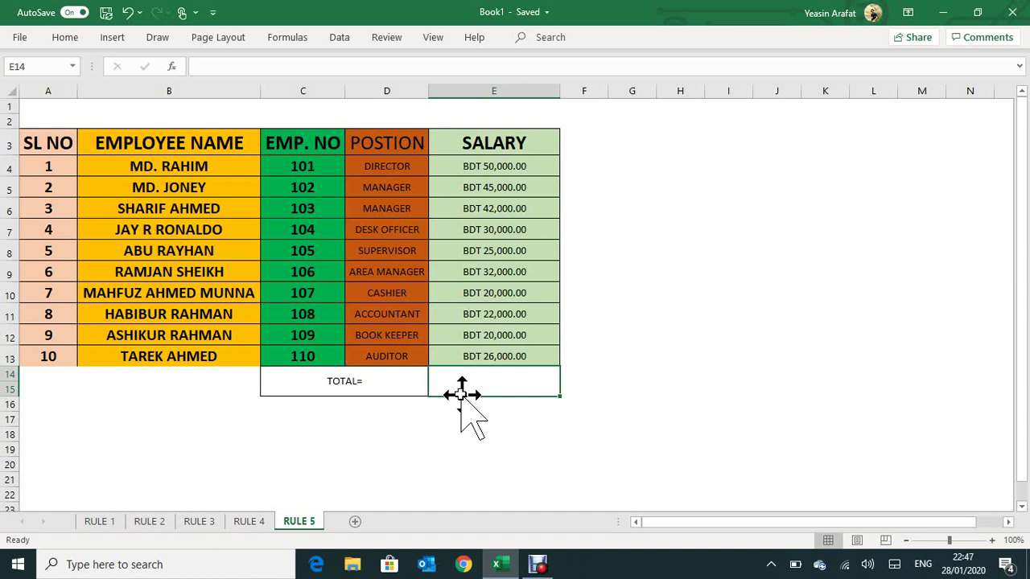
key("alt+equal")
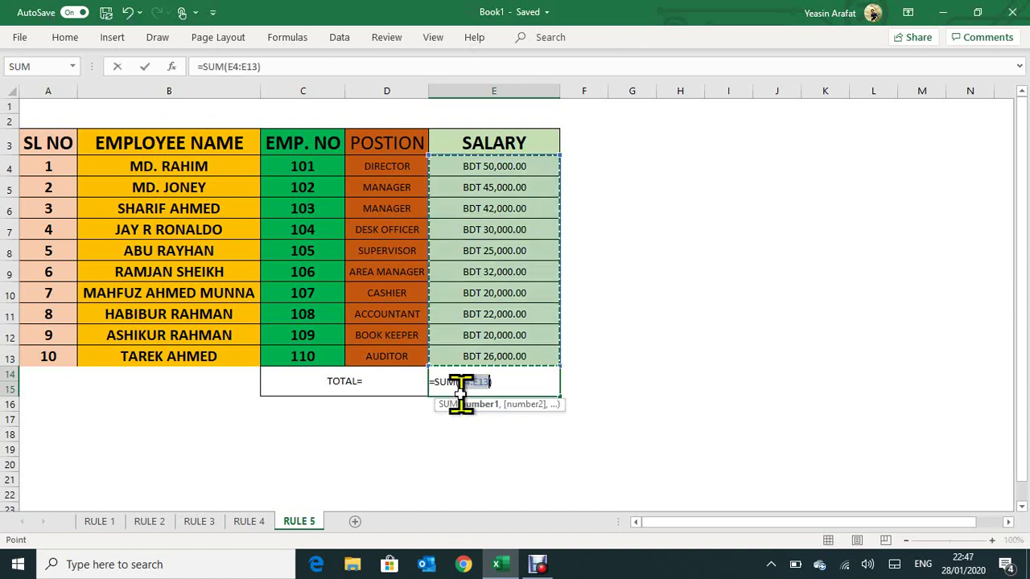
key("Return")
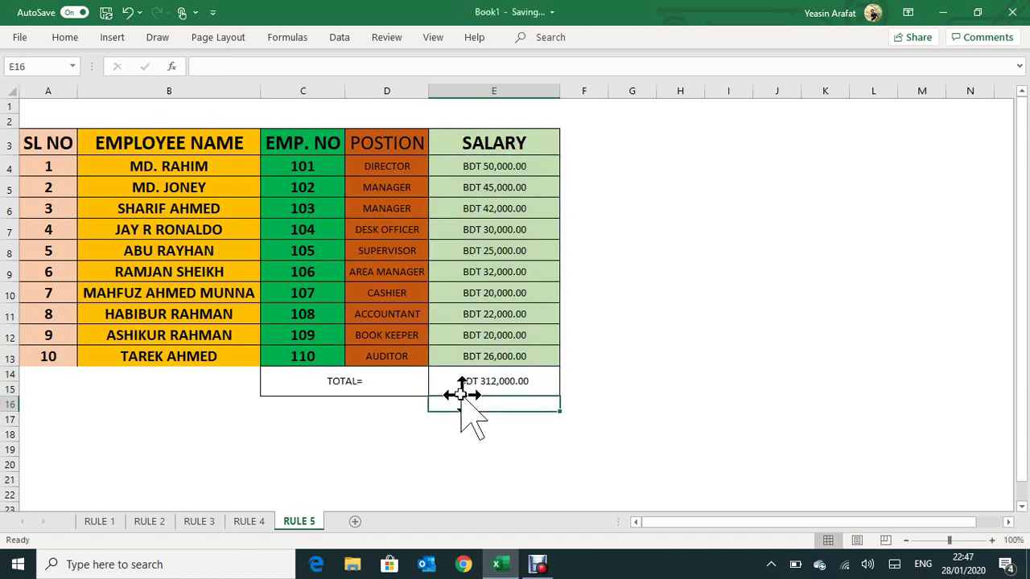
Step: Clear the existing salary total from cell E14 on the RULE 5 sheet
left_click(481, 385)
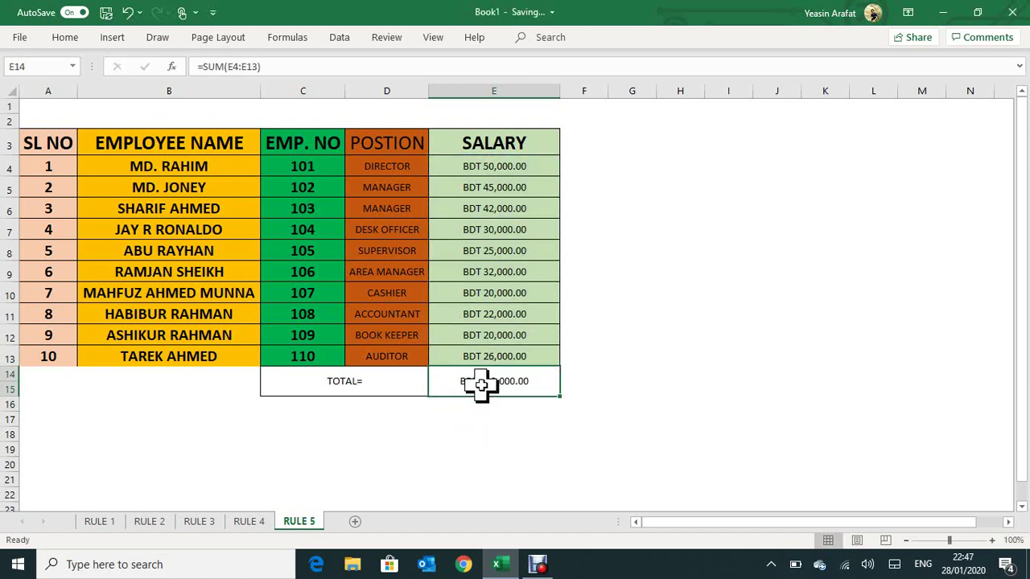
double_click(481, 384)
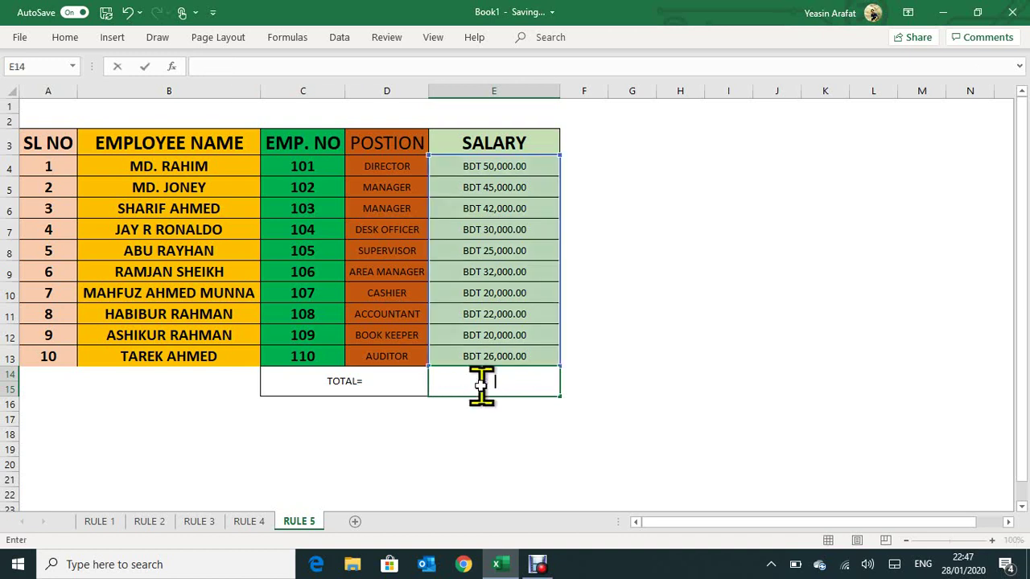
key("alt")
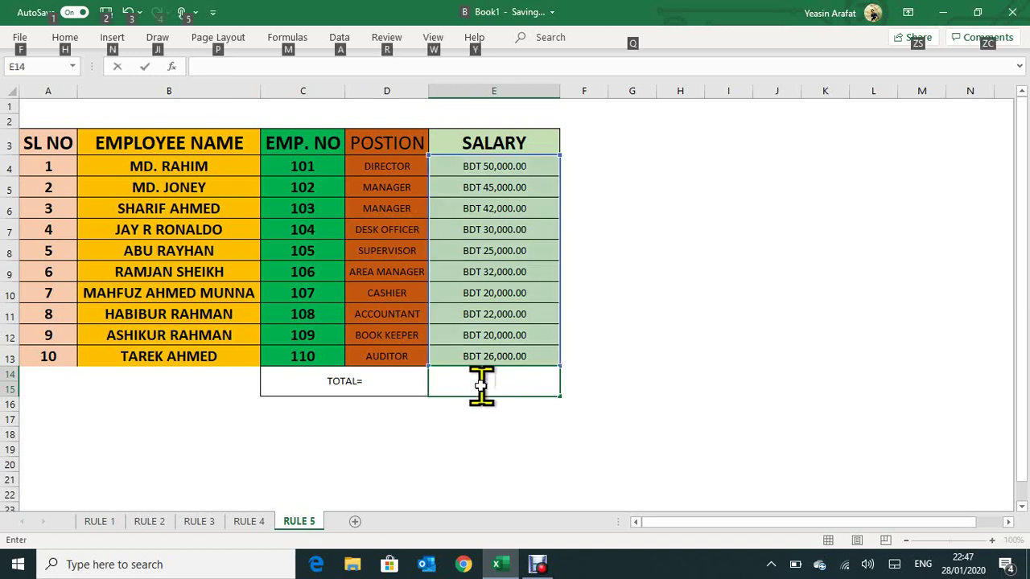
key("Escape")
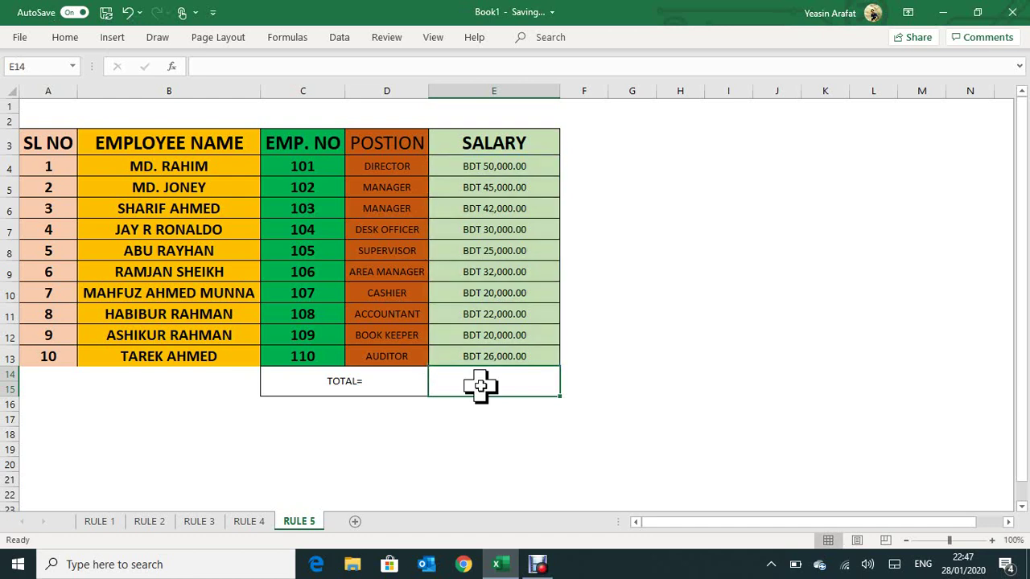
left_click(705, 230)
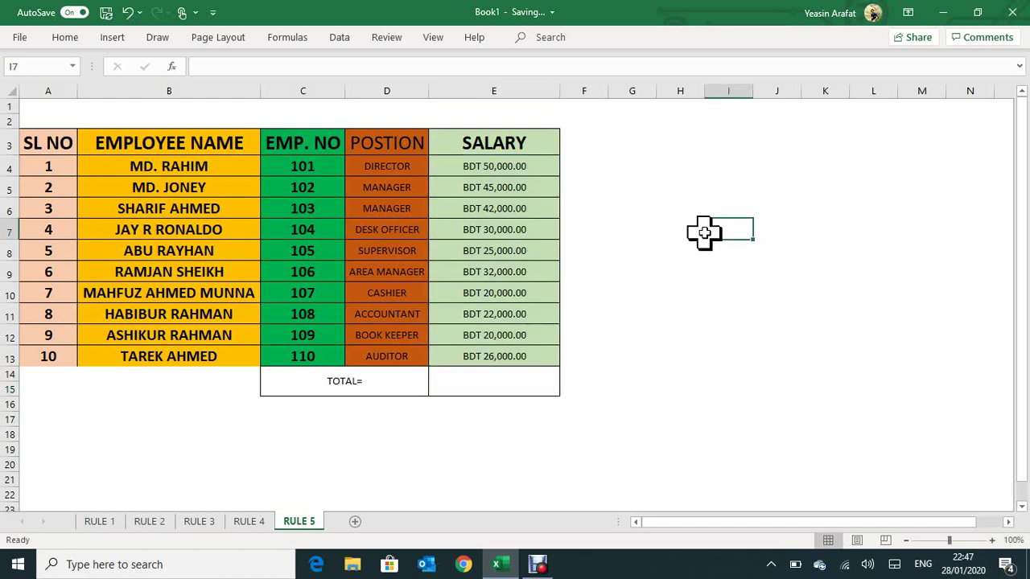
Step: Insert the AutoSum formula =SUM(E4:E13) again in the emptied total cell E14 on the RULE 5 sheet
left_click(501, 393)
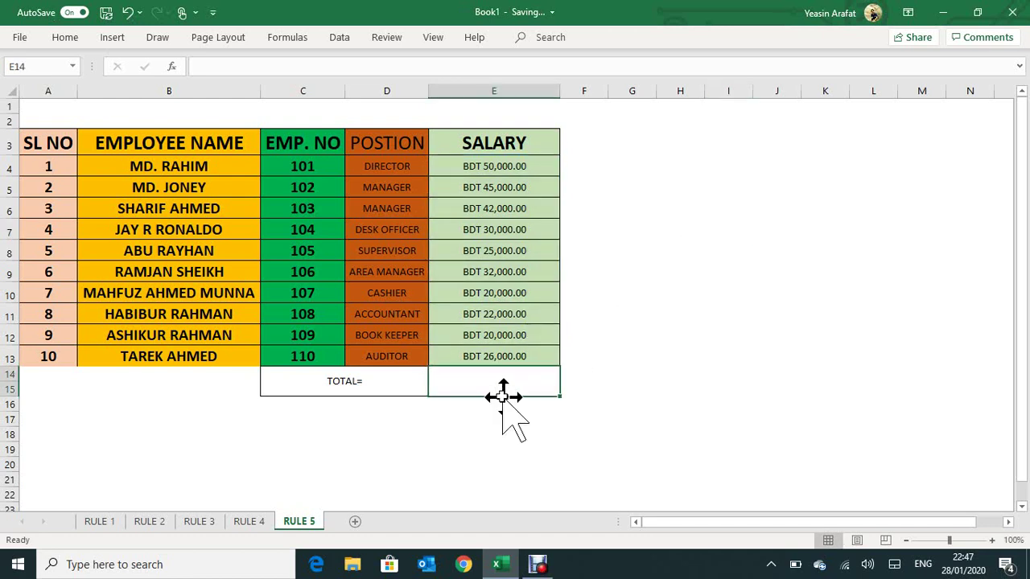
key("alt+equal")
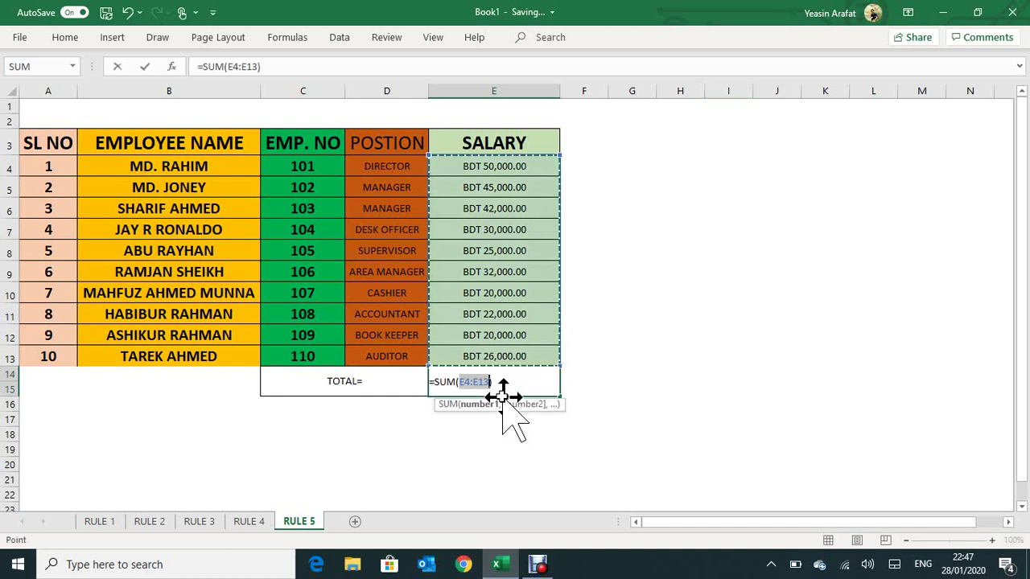
key("Return")
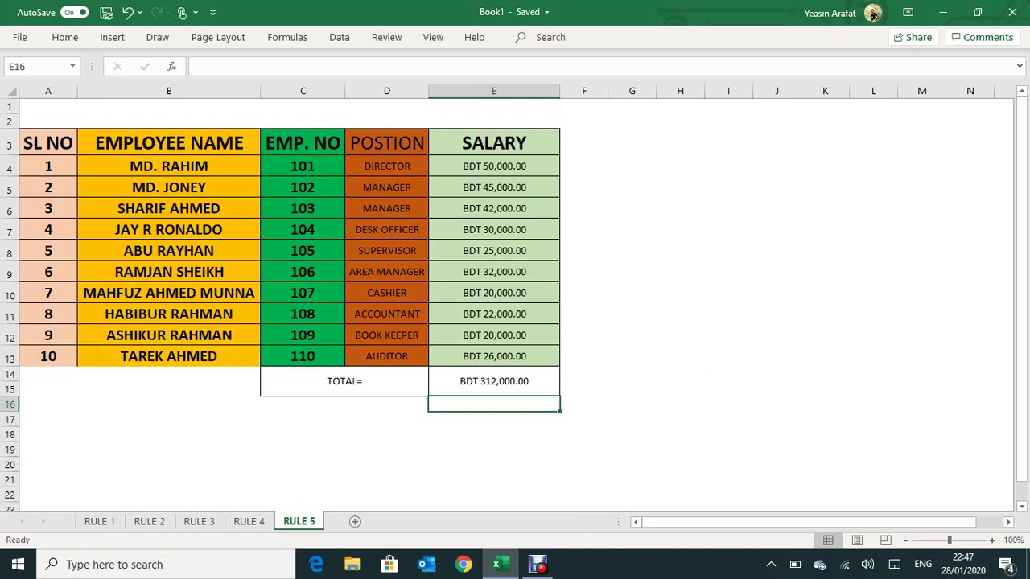
left_click(539, 566)
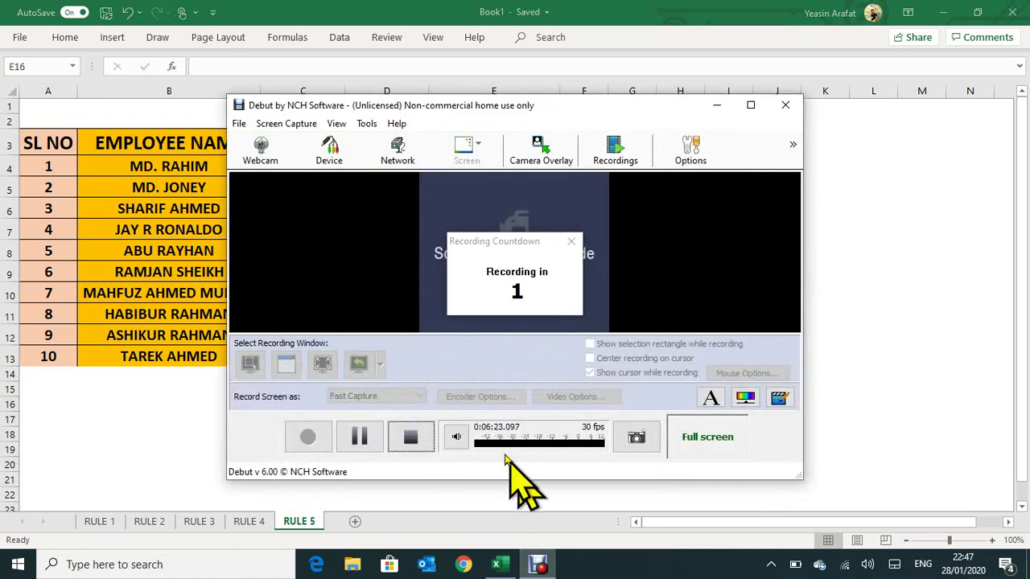